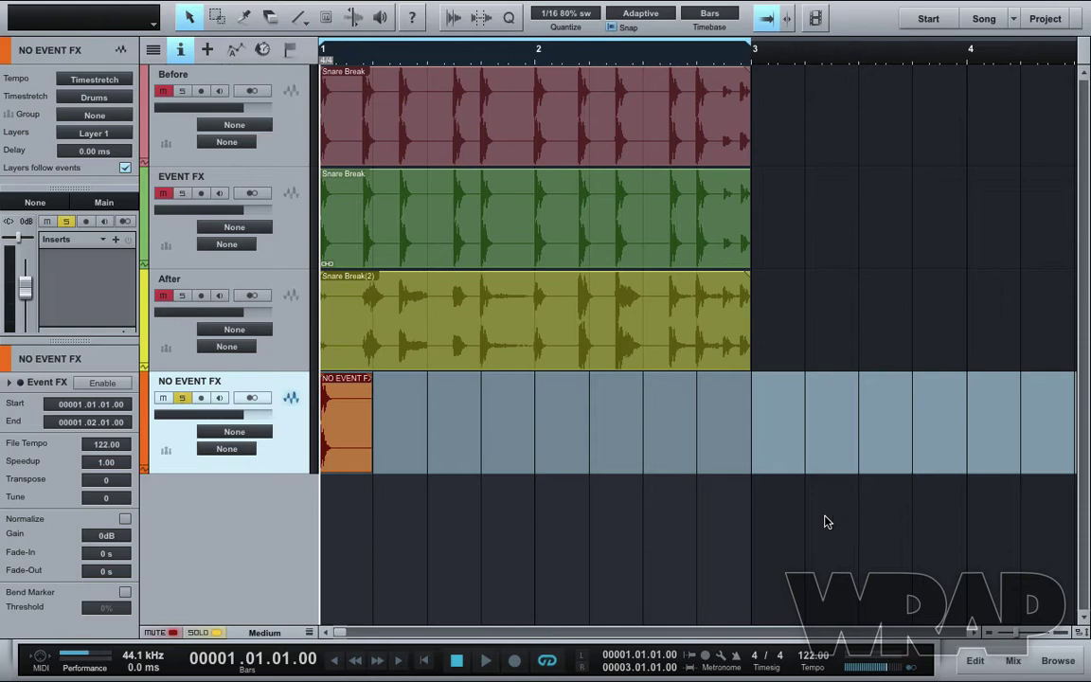
Step: Select the orange snare event and play it once to hear it dry
{"action": "left_click", "coordinate": [346, 431]}
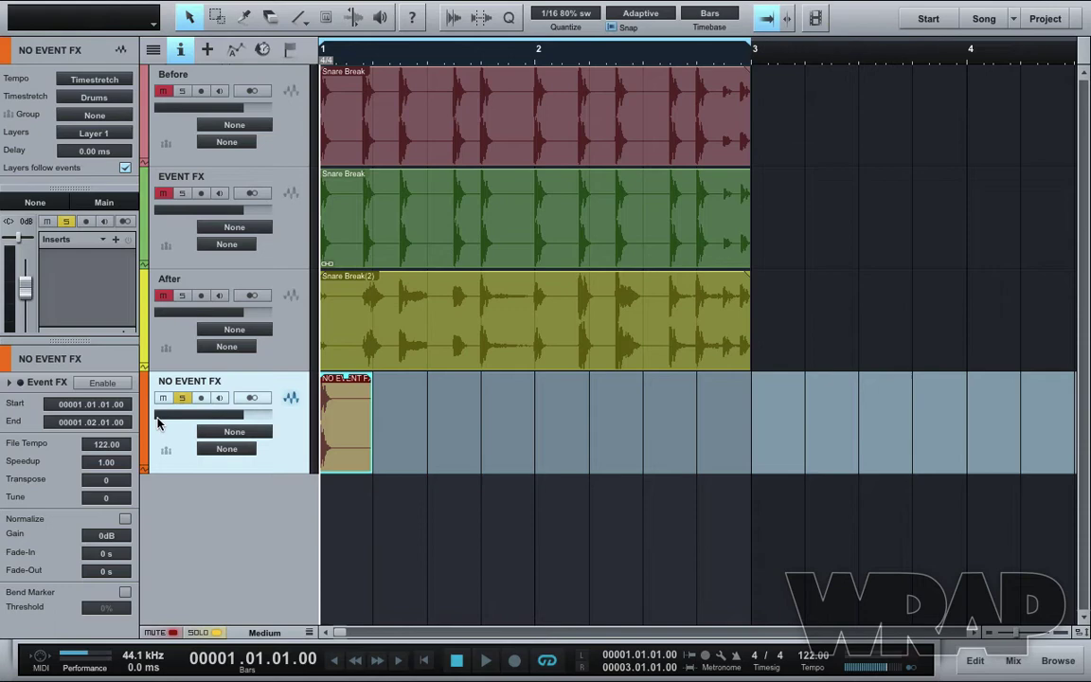
{"action": "key", "text": "space"}
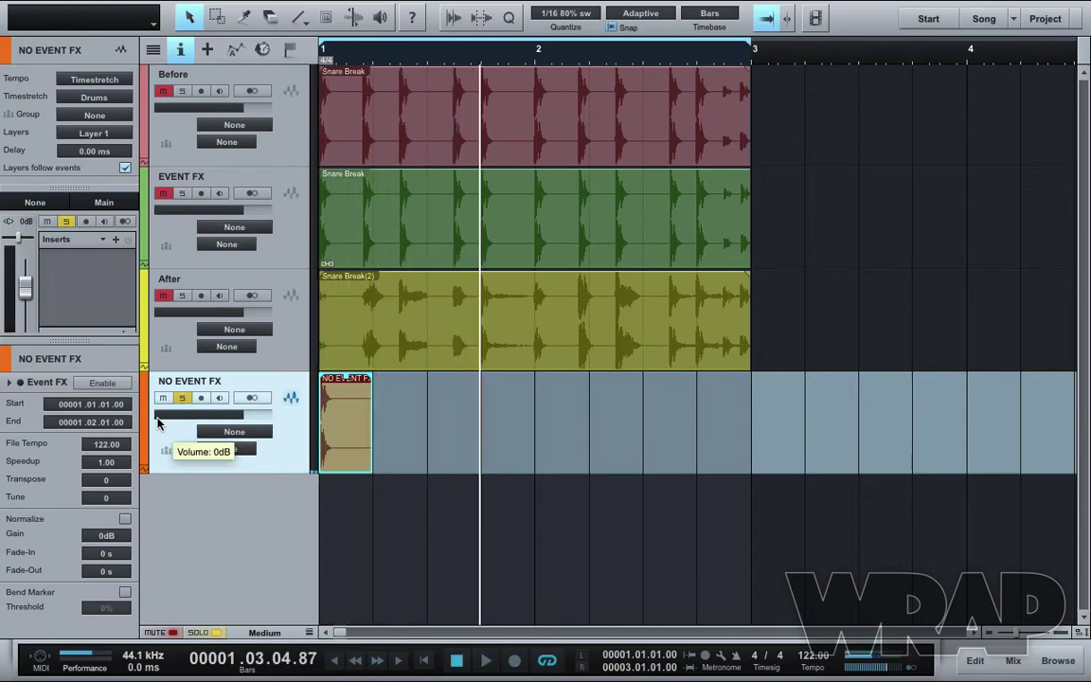
{"action": "key", "text": "space"}
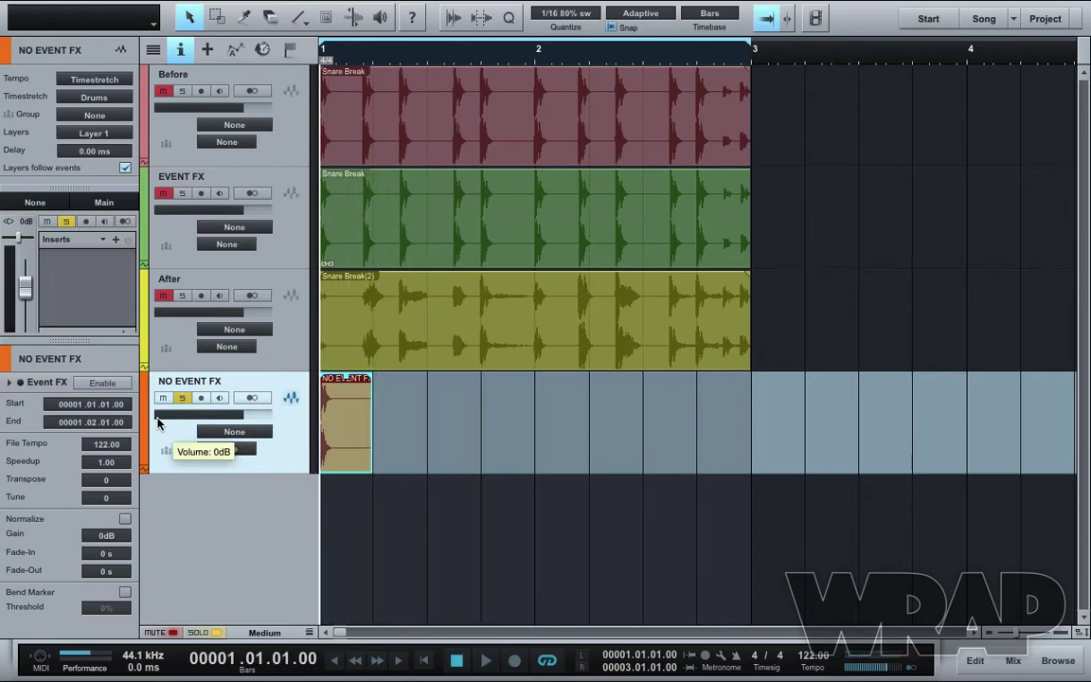
{"action": "left_click", "coordinate": [407, 441]}
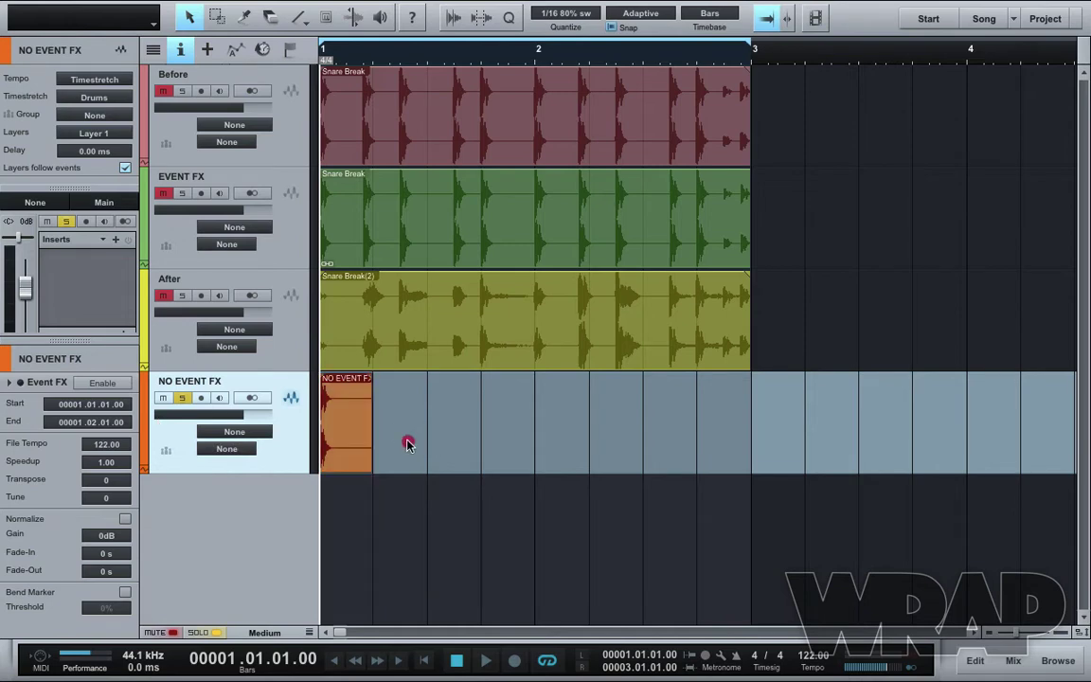
Step: Enable Event FX on the snare event in the Inspector and enlarge its effects list
{"action": "left_click", "coordinate": [220, 464]}
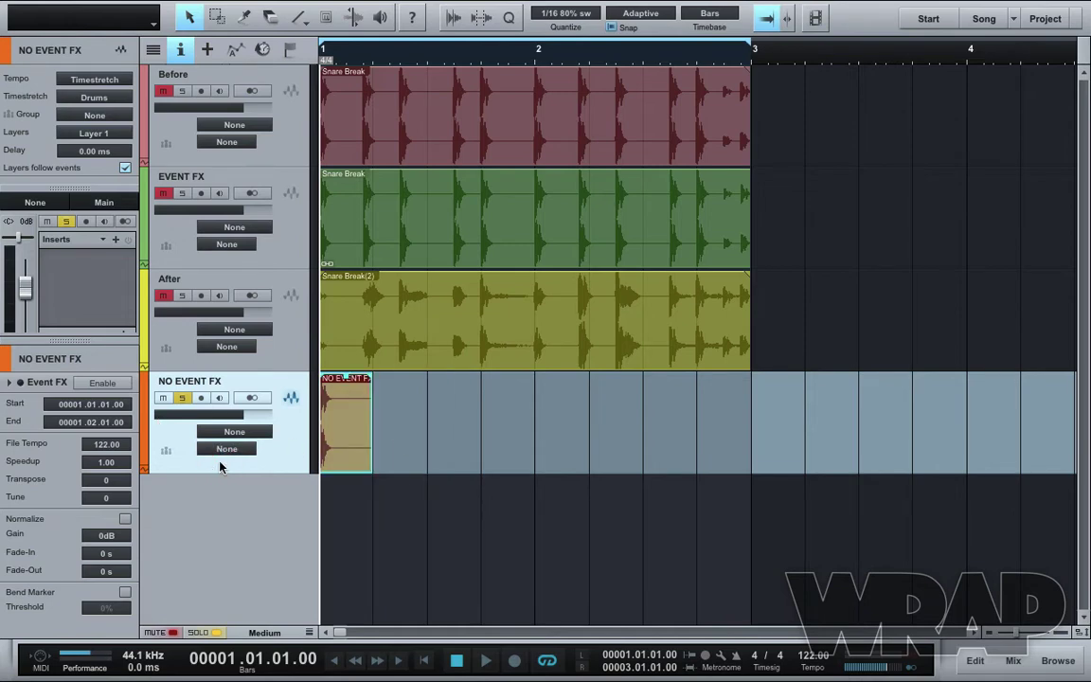
{"action": "key", "text": "F4"}
{"action": "key", "text": "F4"}
{"action": "key", "text": "F4"}
{"action": "key", "text": "F4"}
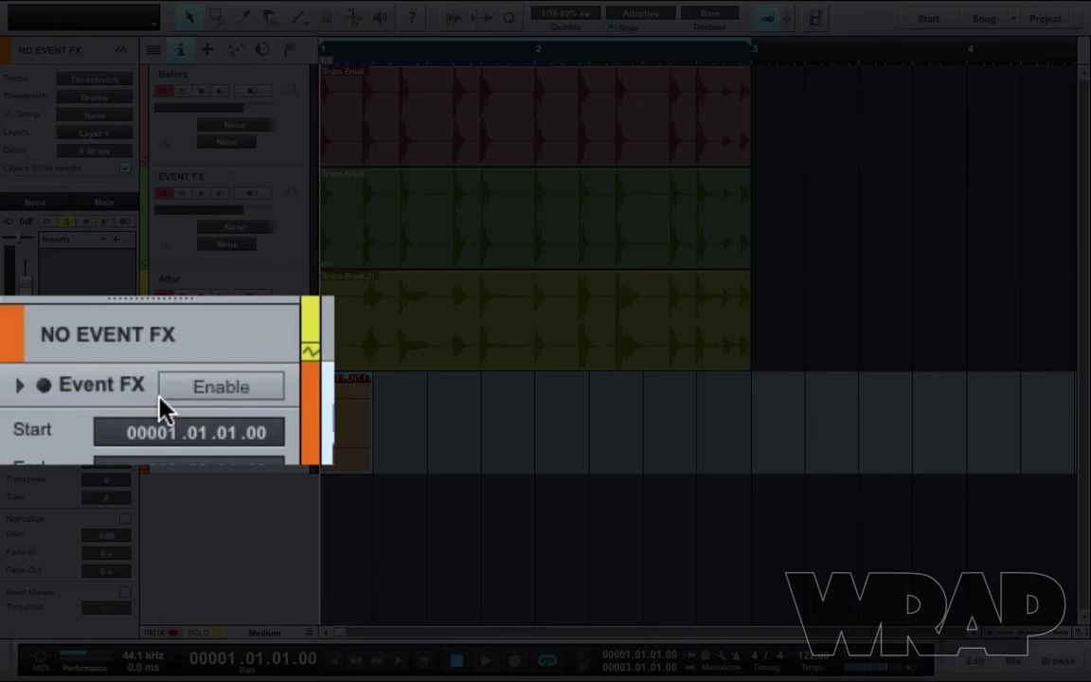
{"action": "left_click", "coordinate": [244, 388]}
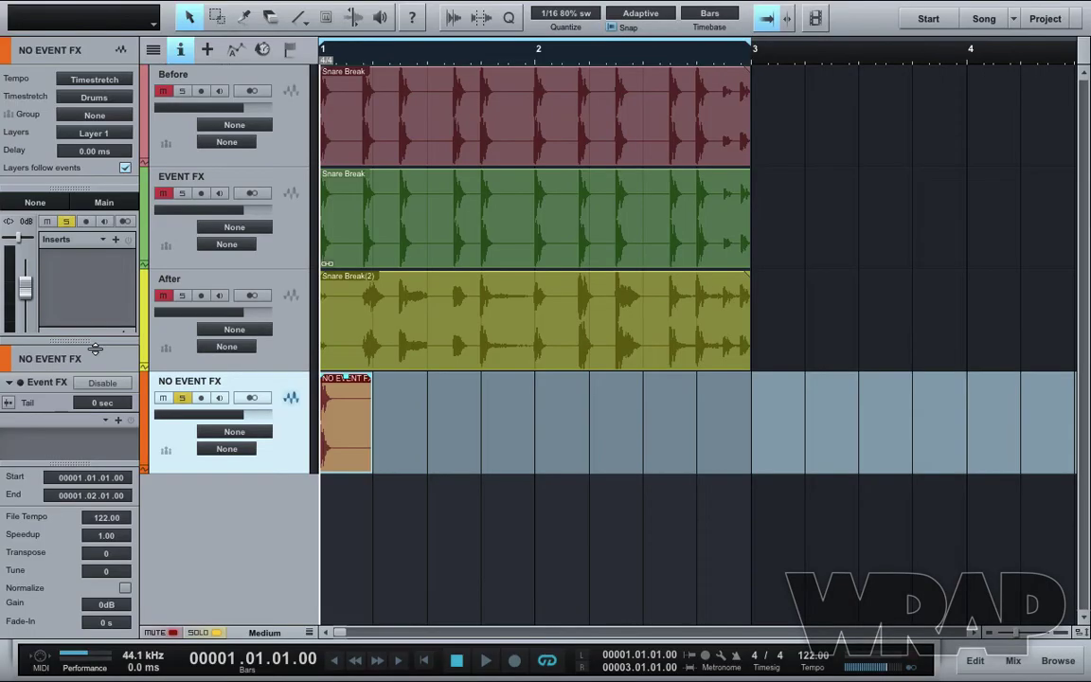
{"action": "left_click", "coordinate": [85, 232]}
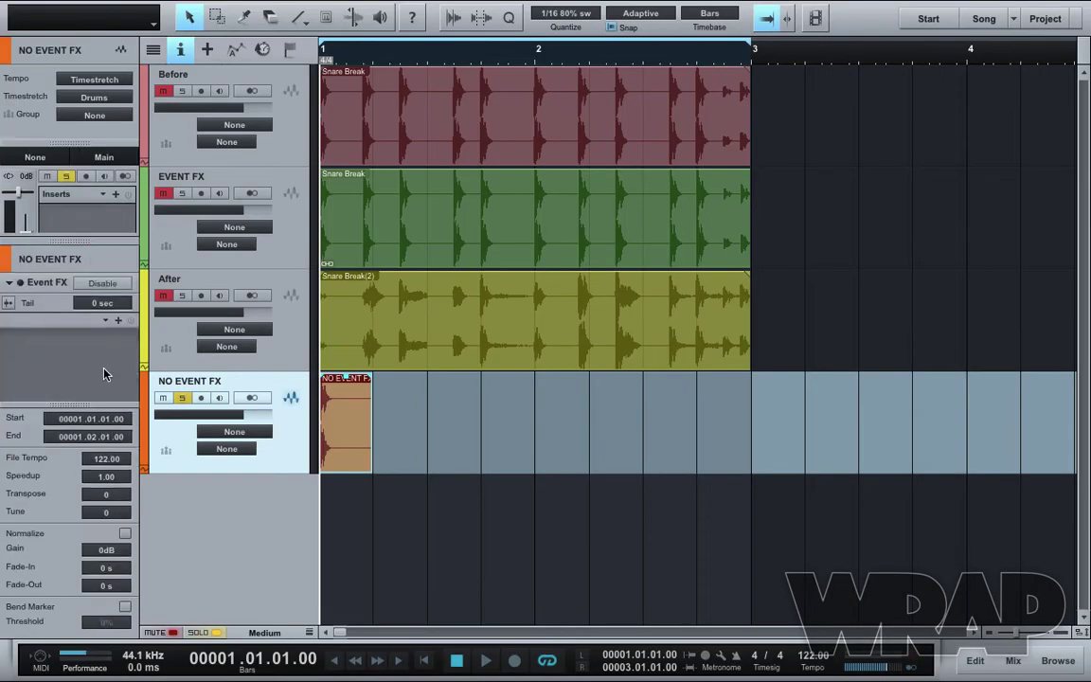
{"action": "left_click_drag", "start_coordinate": [106, 409], "coordinate": [99, 547]}
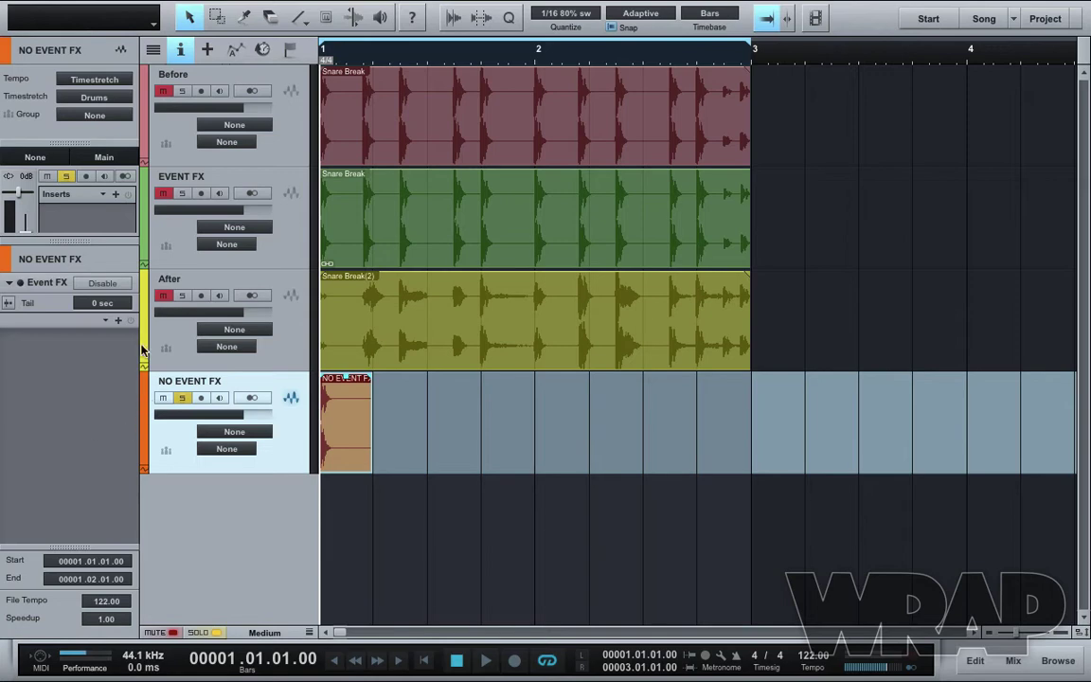
Step: Add Beat Delay with the 'Catch me if you can' preset at 1/4 beats, then audition it
{"action": "left_click", "coordinate": [119, 323]}
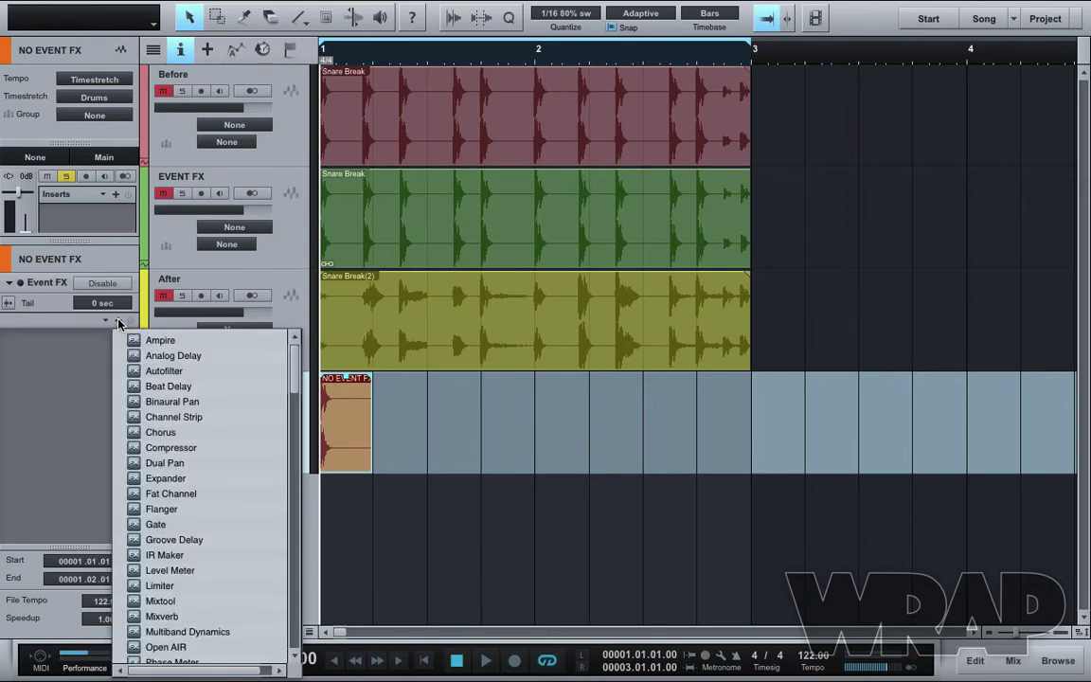
{"action": "left_click", "coordinate": [206, 385]}
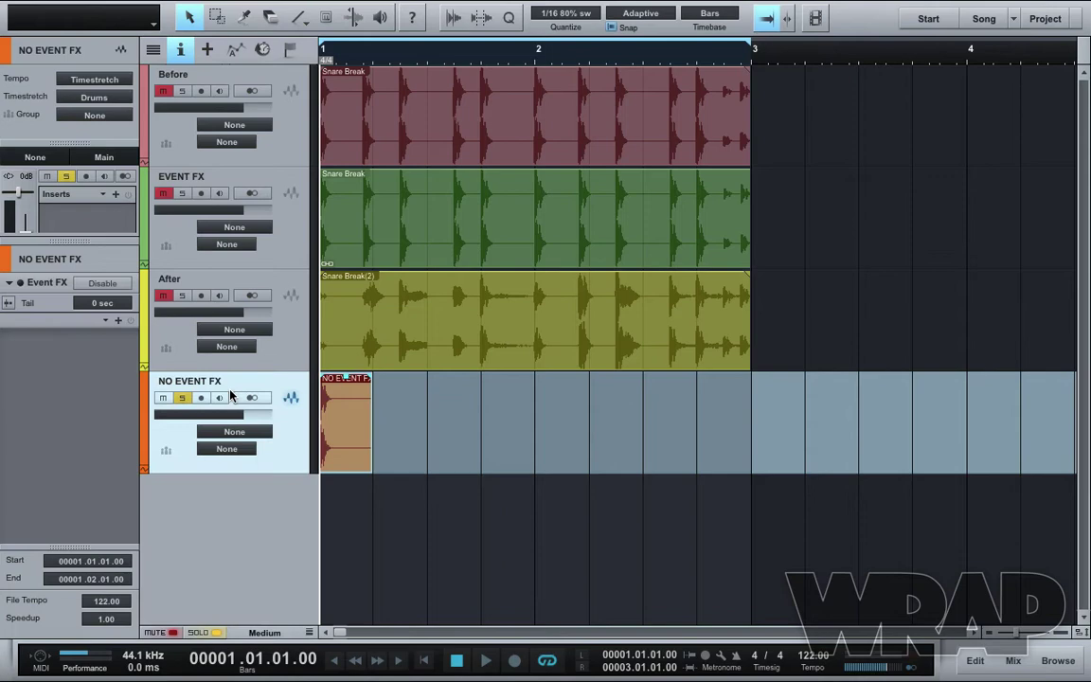
{"action": "left_click", "coordinate": [370, 159]}
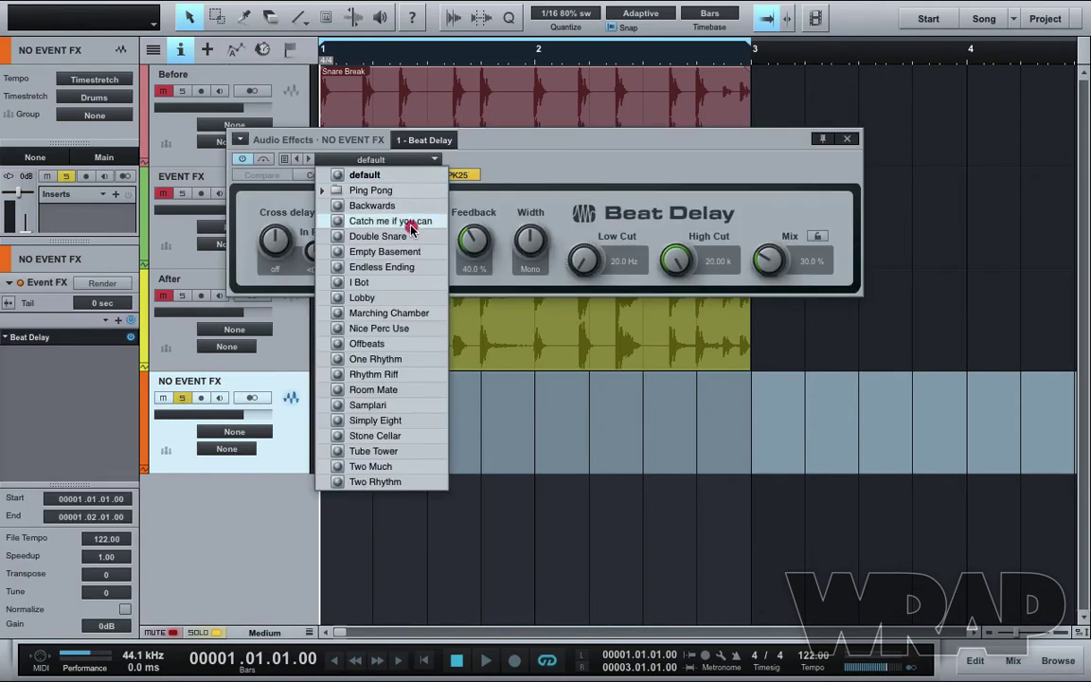
{"action": "key", "text": "Escape"}
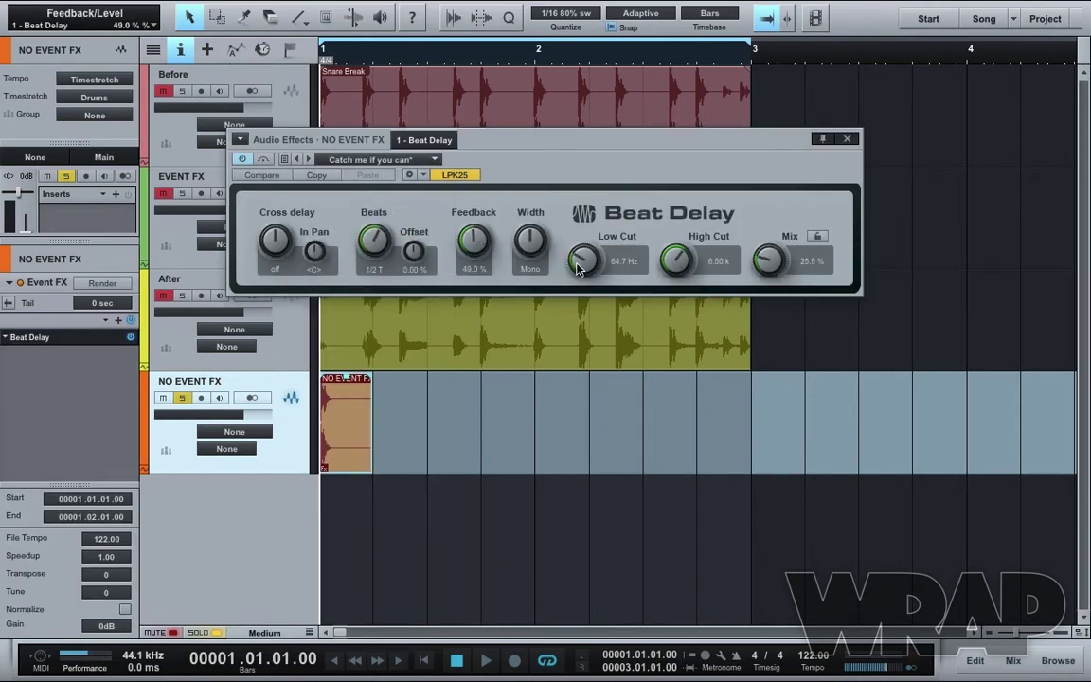
{"action": "left_click", "coordinate": [373, 269]}
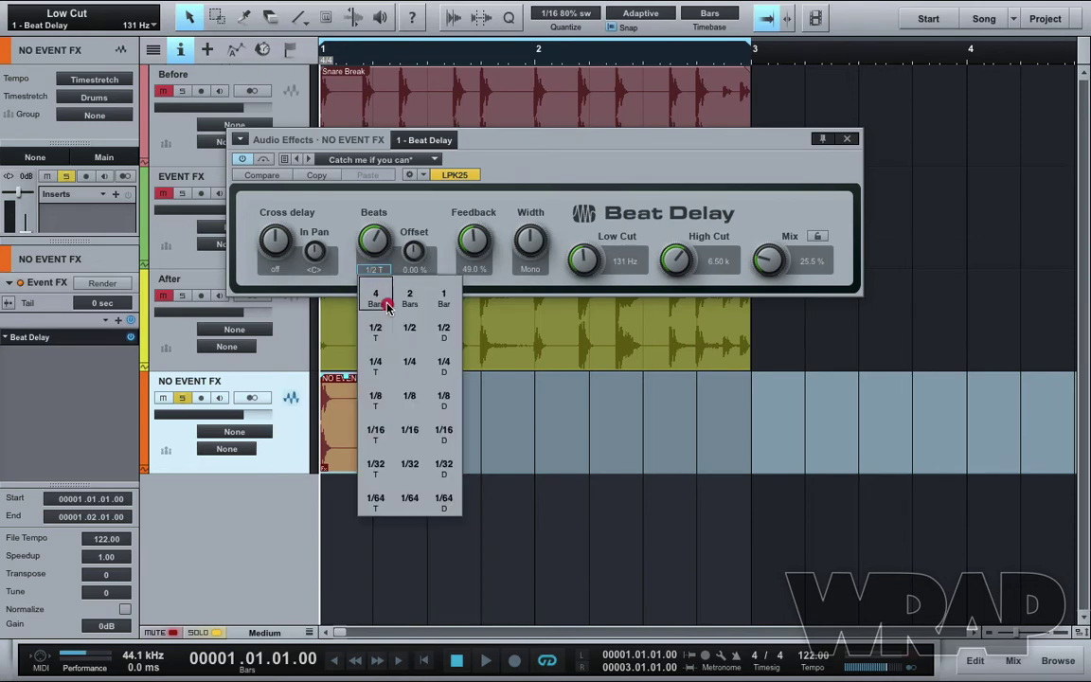
{"action": "left_click", "coordinate": [382, 295]}
{"action": "left_click", "coordinate": [847, 140]}
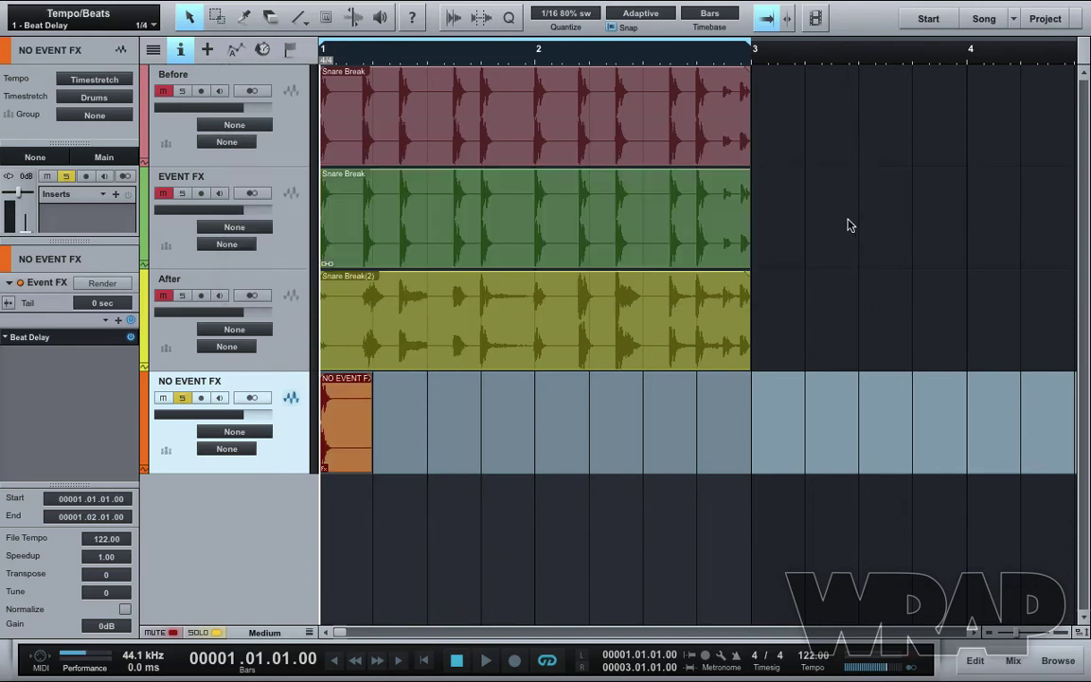
{"action": "key", "text": "space"}
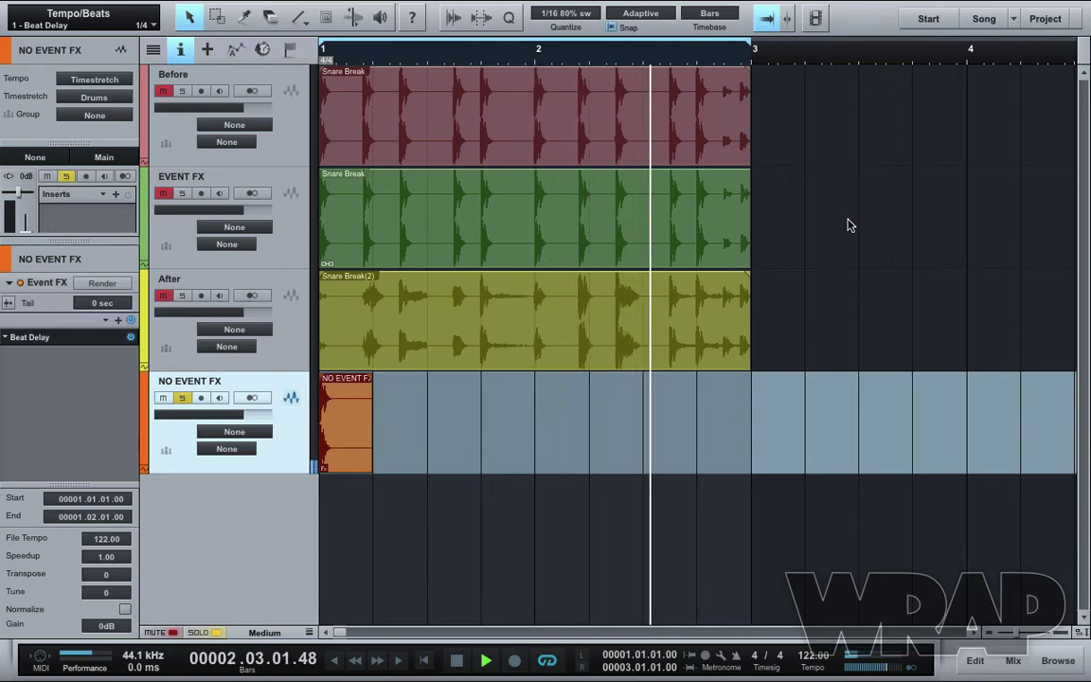
{"action": "key", "text": "space"}
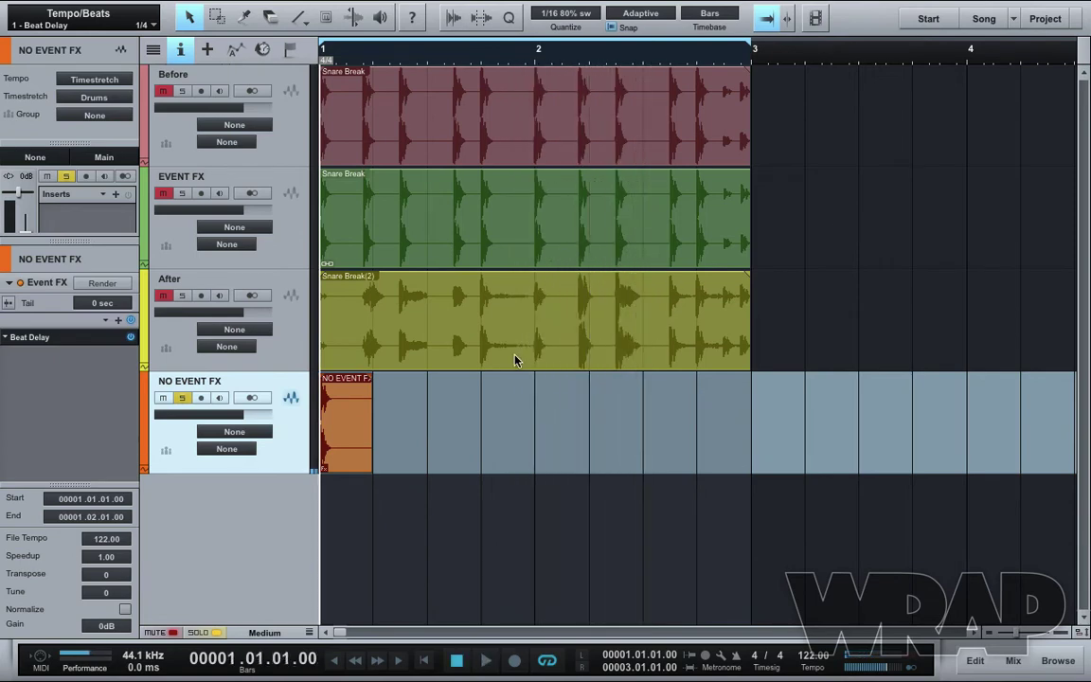
Step: Add Room Reverb with the Church preset and an 11.25 s length, then audition it
{"action": "left_click", "coordinate": [118, 319]}
{"action": "key", "text": "Return"}
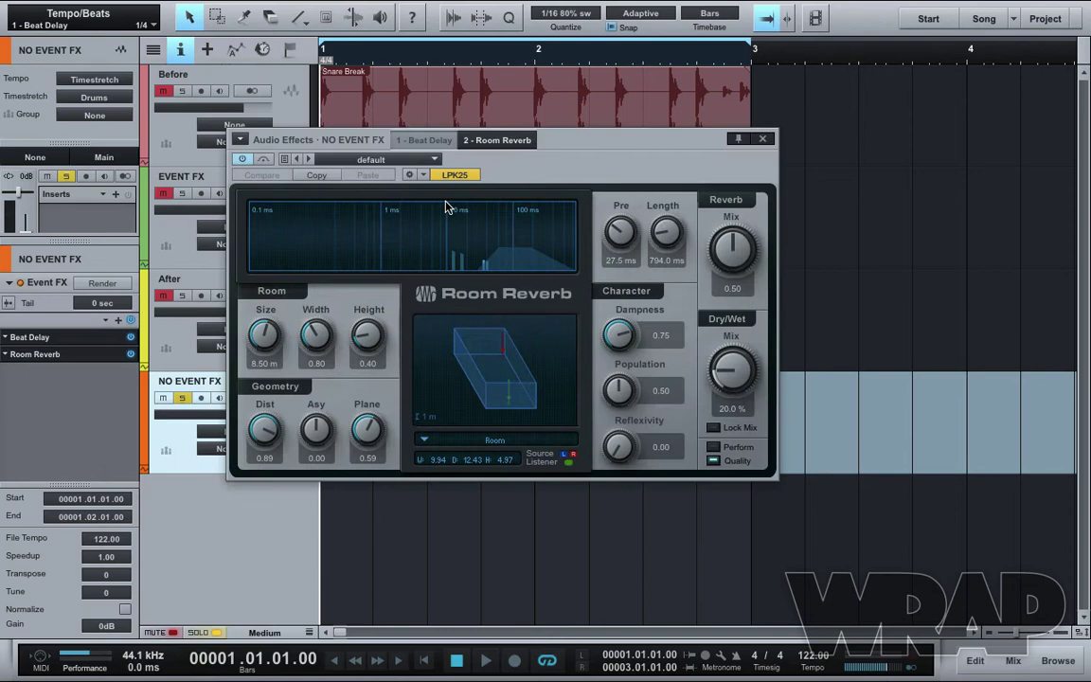
{"action": "left_click", "coordinate": [435, 161]}
{"action": "left_click", "coordinate": [409, 306]}
{"action": "left_click_drag", "start_coordinate": [663, 231], "coordinate": [673, 158]}
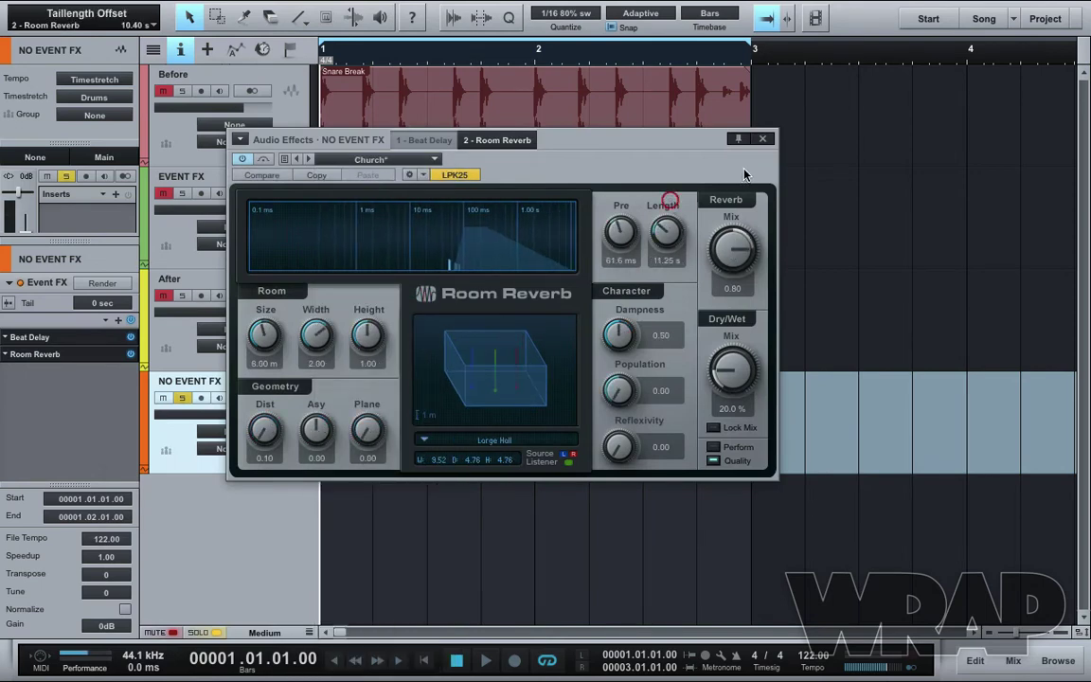
{"action": "left_click", "coordinate": [768, 140]}
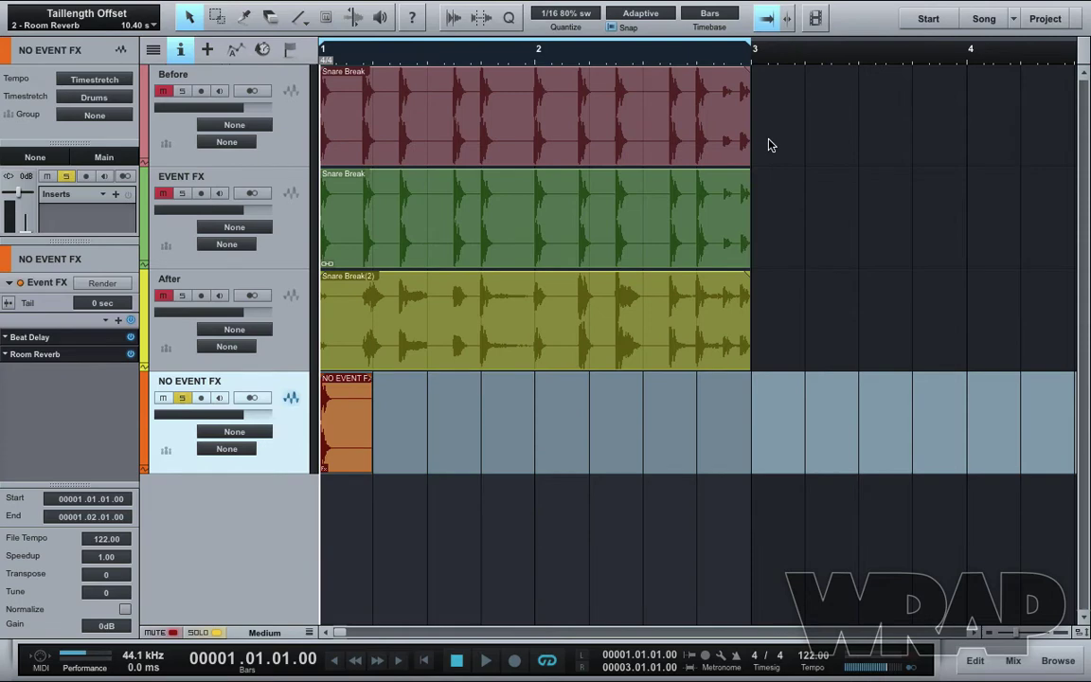
{"action": "key", "text": "space"}
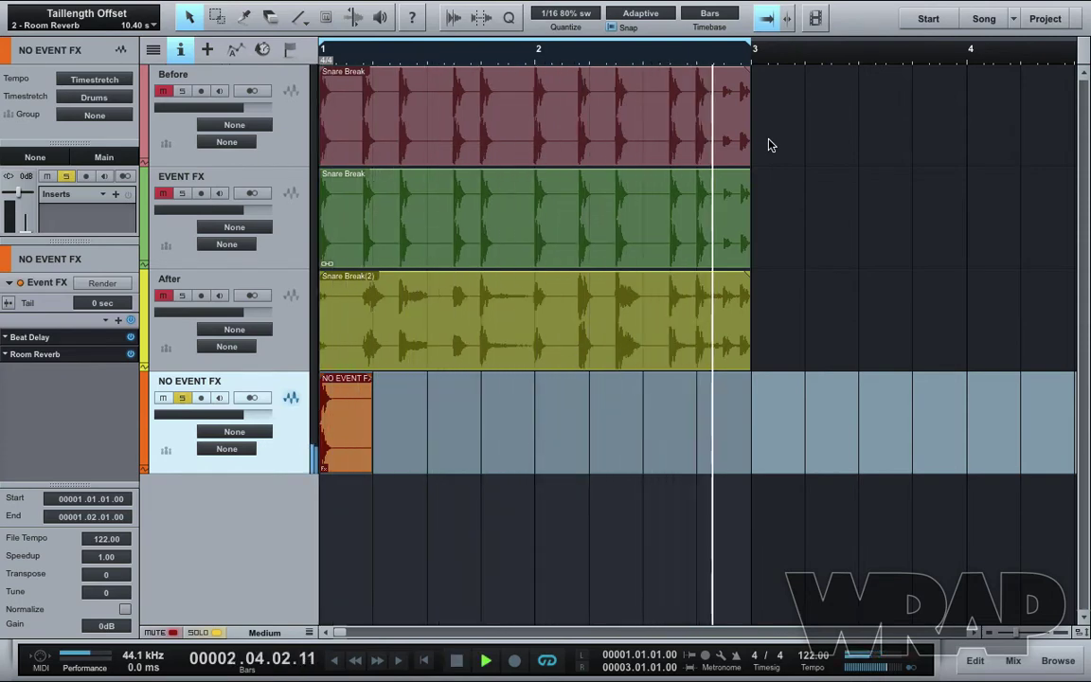
{"action": "key", "text": "space"}
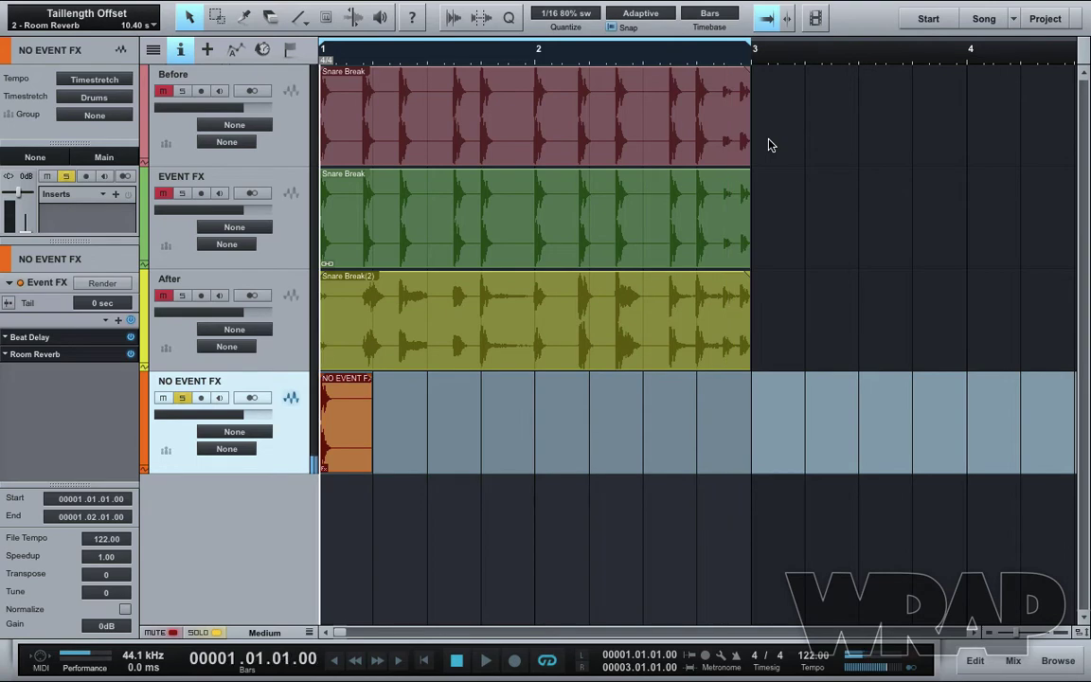
Step: Add Pro EQ with a 440 Hz low cut and an 8.86 kHz high cut
{"action": "left_click", "coordinate": [118, 320]}
{"action": "scroll", "coordinate": [199, 493], "scroll_direction": "down", "scroll_amount": 5}
{"action": "left_click", "coordinate": [163, 648]}
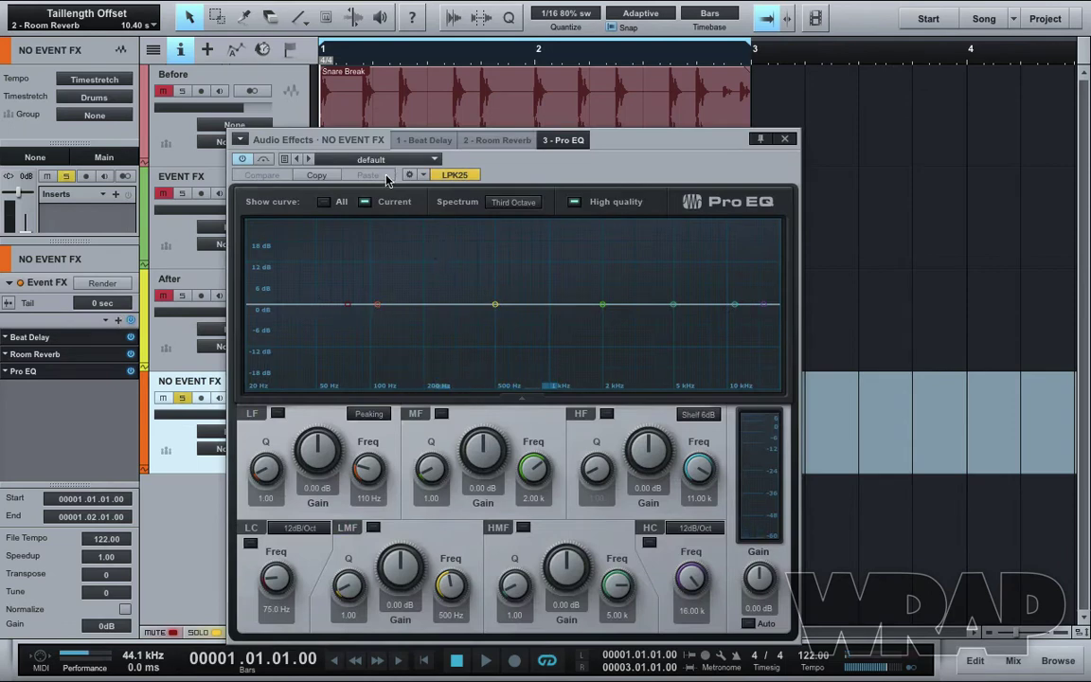
{"action": "left_click_drag", "start_coordinate": [369, 306], "coordinate": [485, 309]}
{"action": "key", "text": "space"}
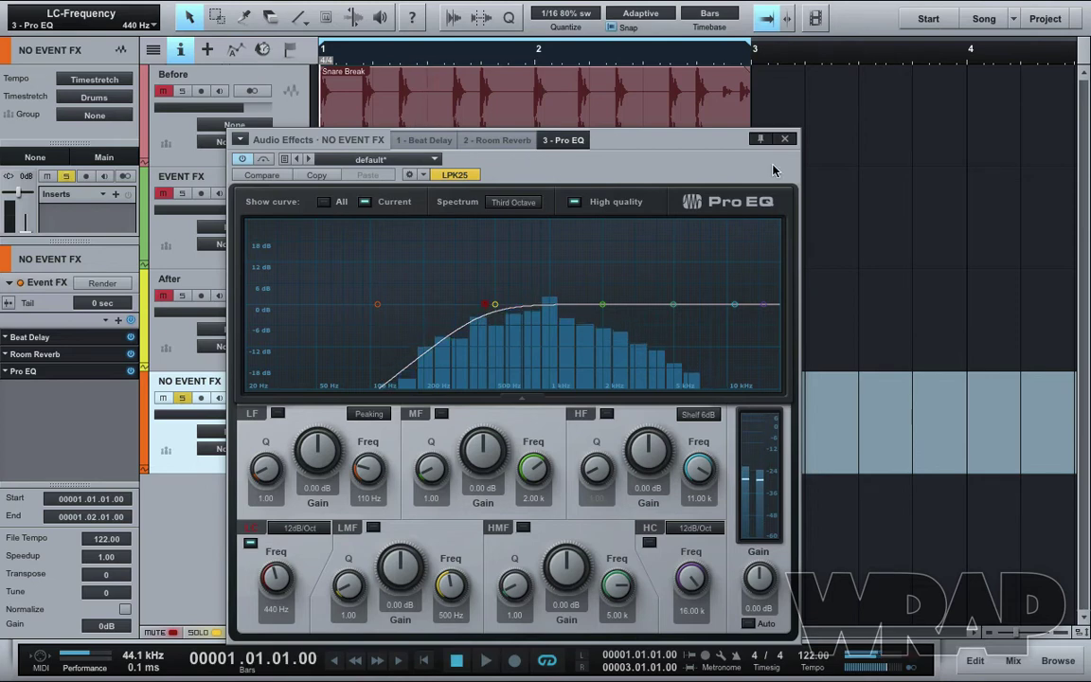
{"action": "left_click_drag", "start_coordinate": [763, 305], "coordinate": [717, 305]}
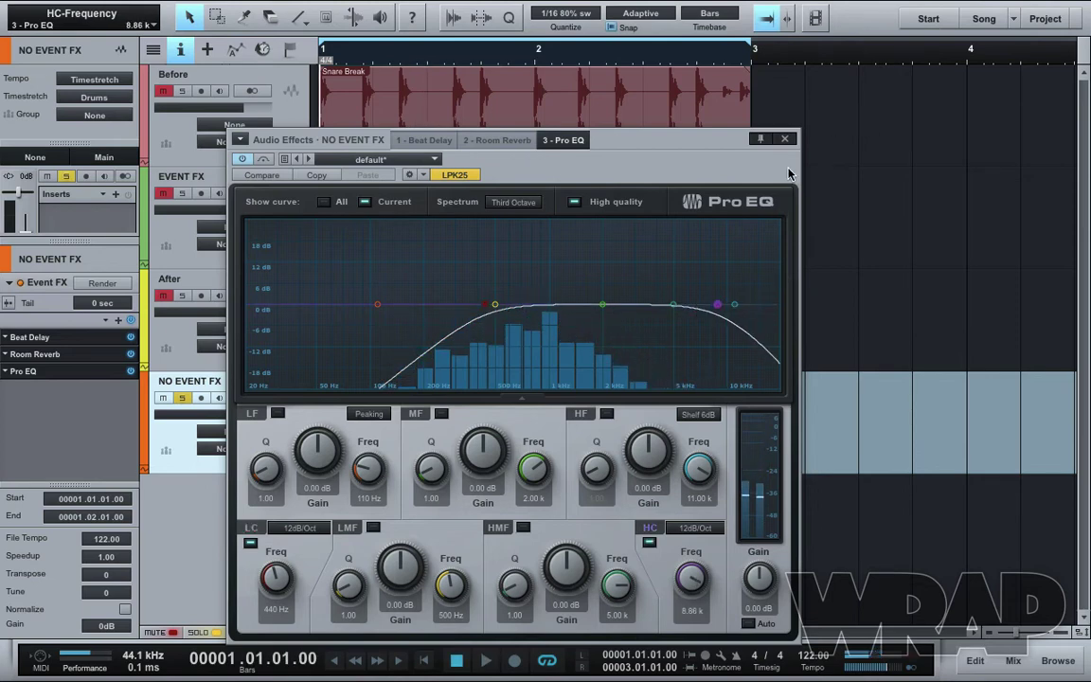
{"action": "left_click", "coordinate": [790, 139]}
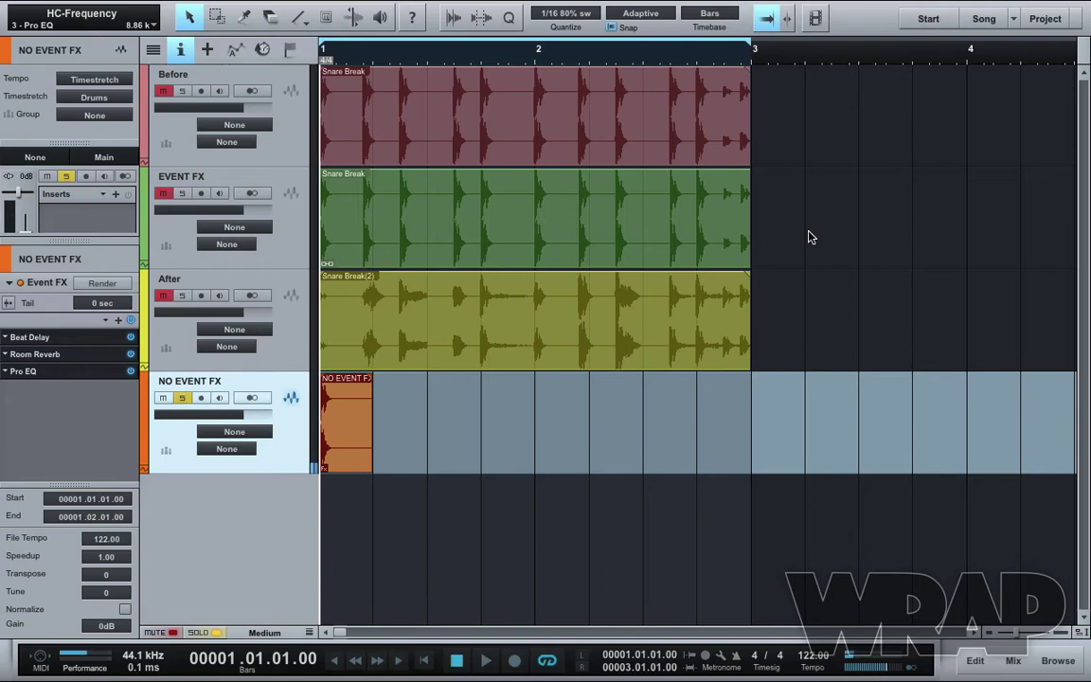
Step: Set the NO EVENT FX snare event's Event FX tail to 4 sec
{"action": "left_click", "coordinate": [346, 426]}
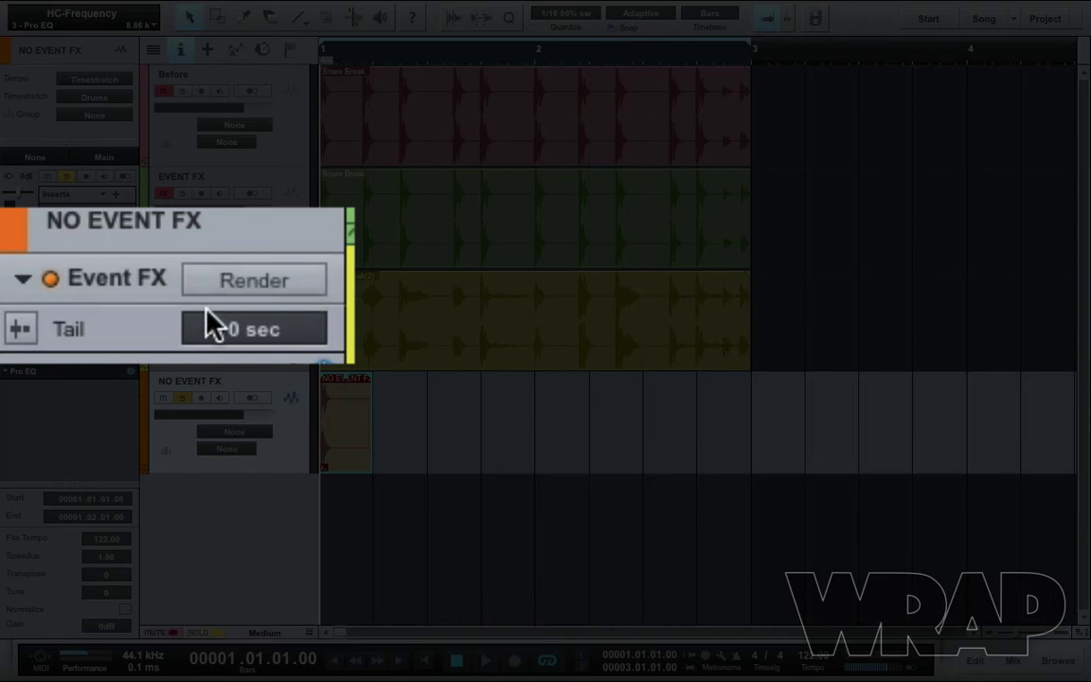
{"action": "double_click", "coordinate": [246, 329]}
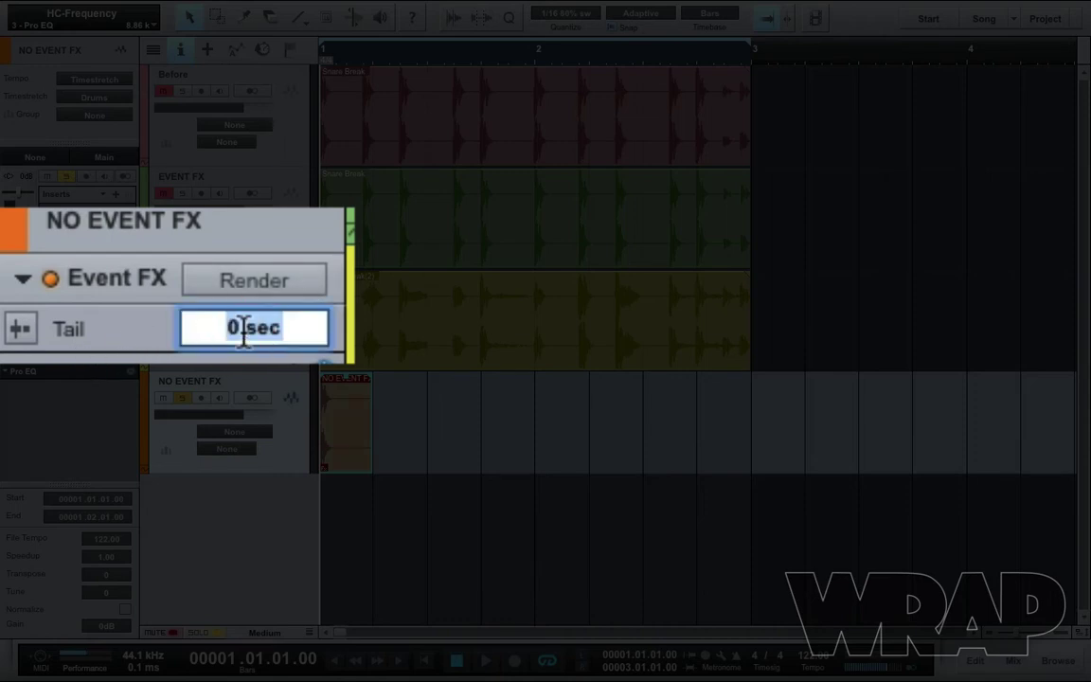
{"action": "type", "text": "4"}
{"action": "key", "text": "Return"}
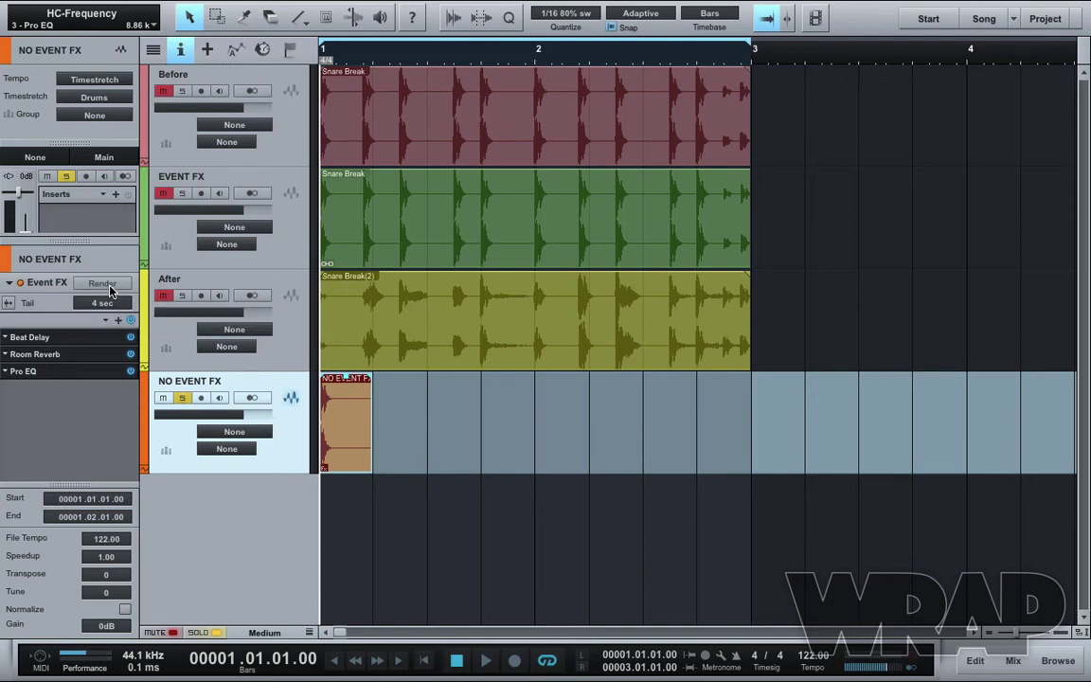
{"action": "left_click", "coordinate": [104, 283]}
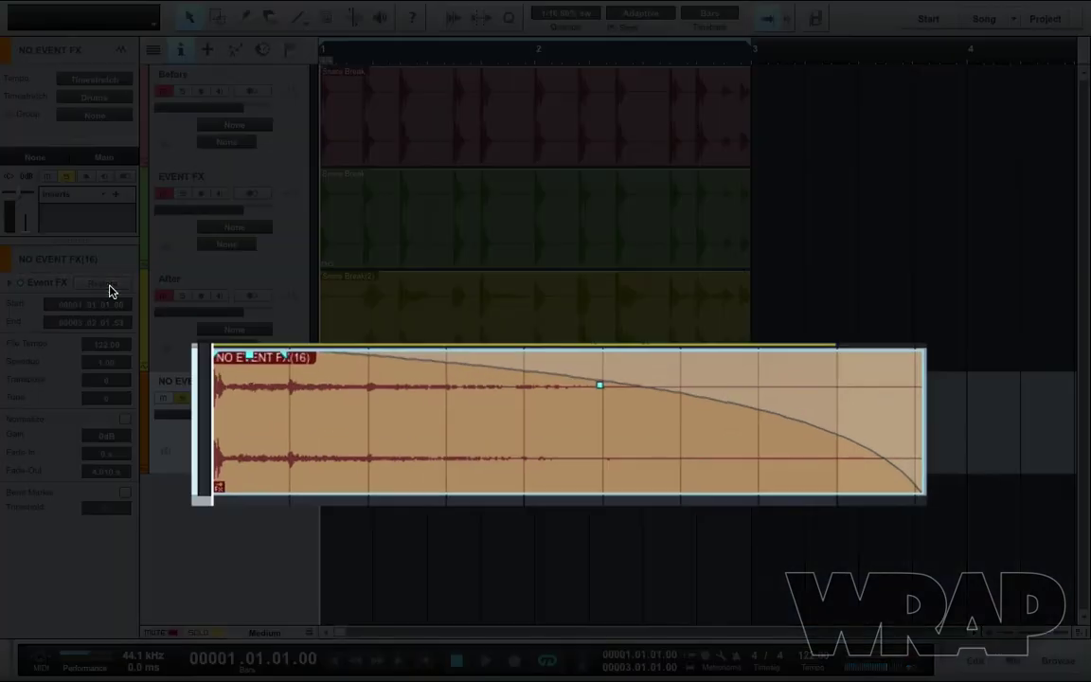
{"action": "key", "text": "space"}
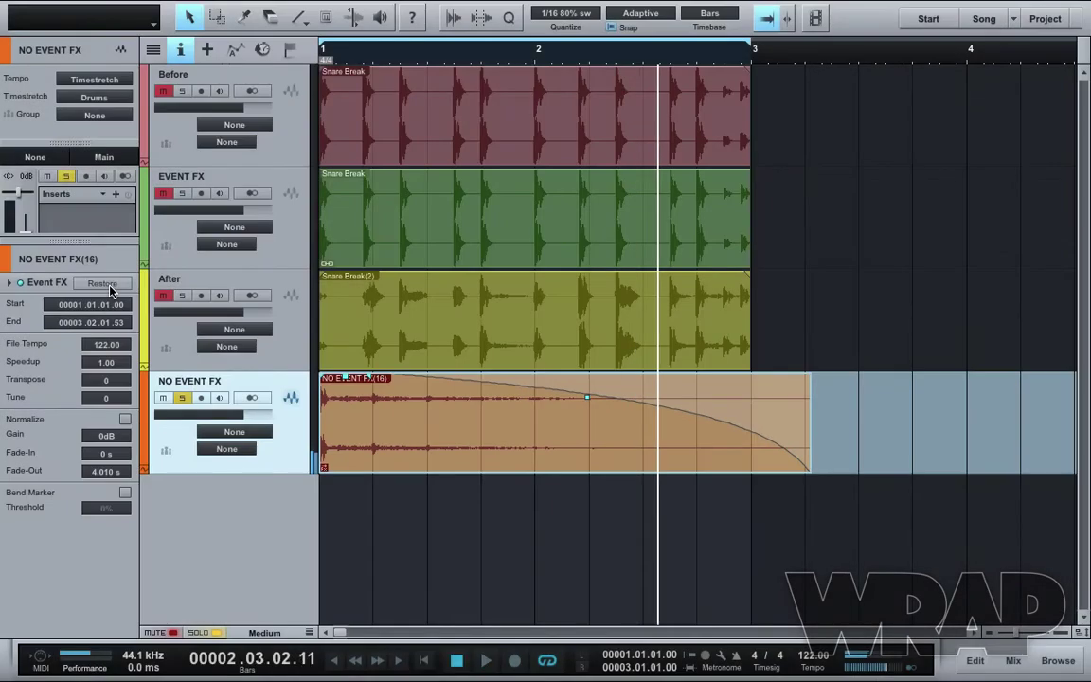
{"action": "key", "text": "space"}
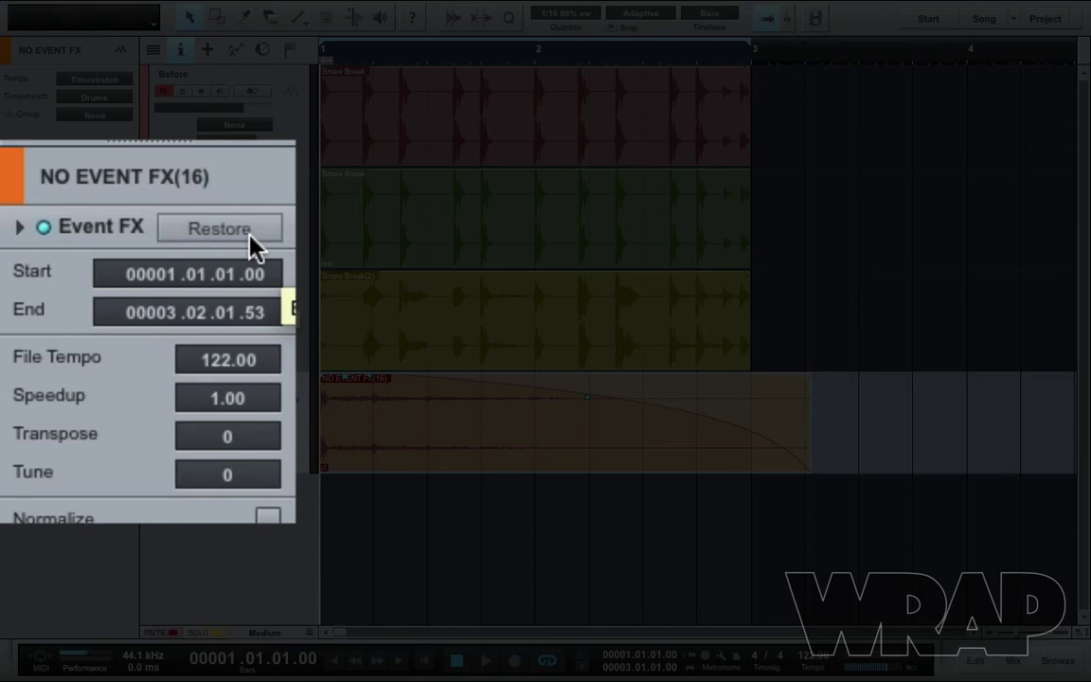
Step: Restore the unrendered event, add a Flanger with the Flatterman preset, and audition it
{"action": "left_click", "coordinate": [249, 242]}
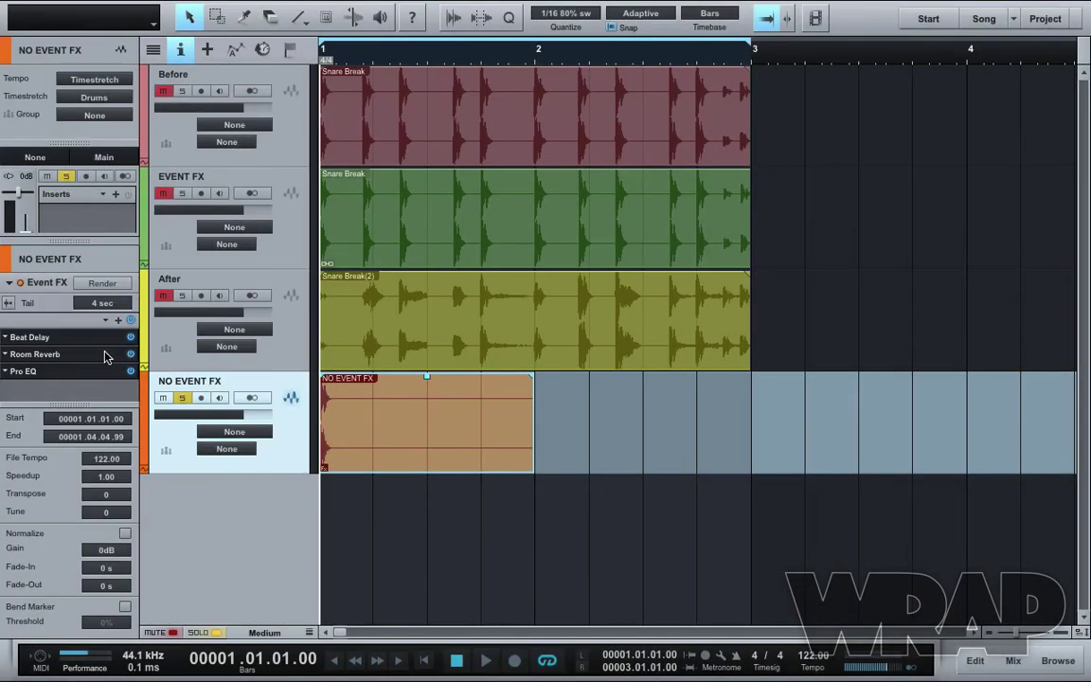
{"action": "left_click", "coordinate": [115, 322]}
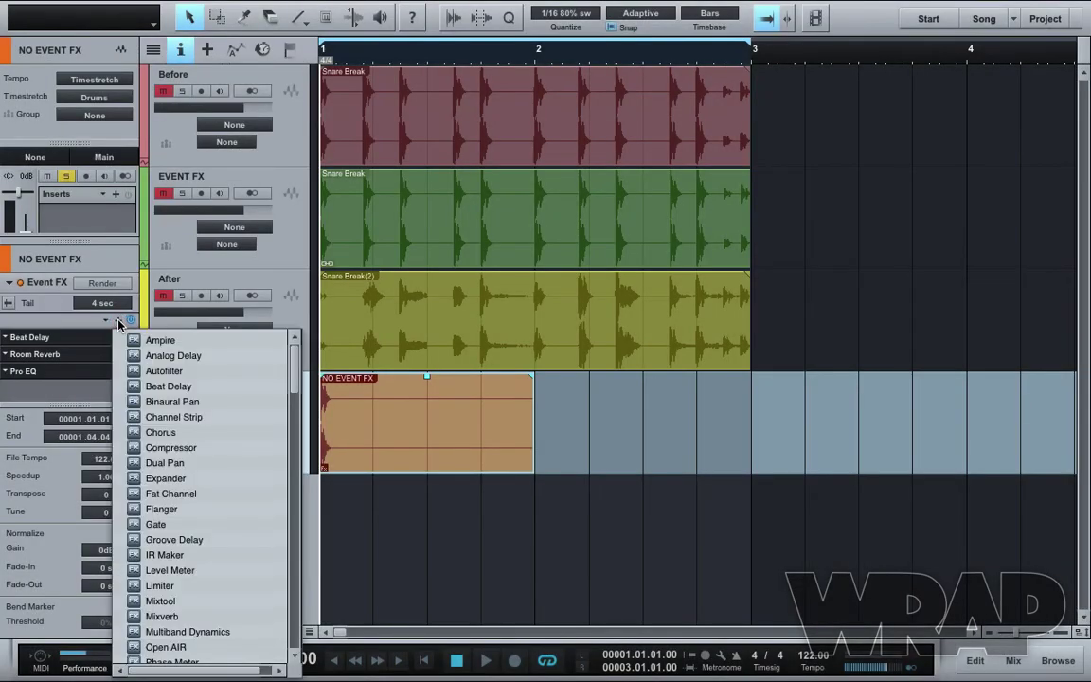
{"action": "left_click", "coordinate": [161, 509]}
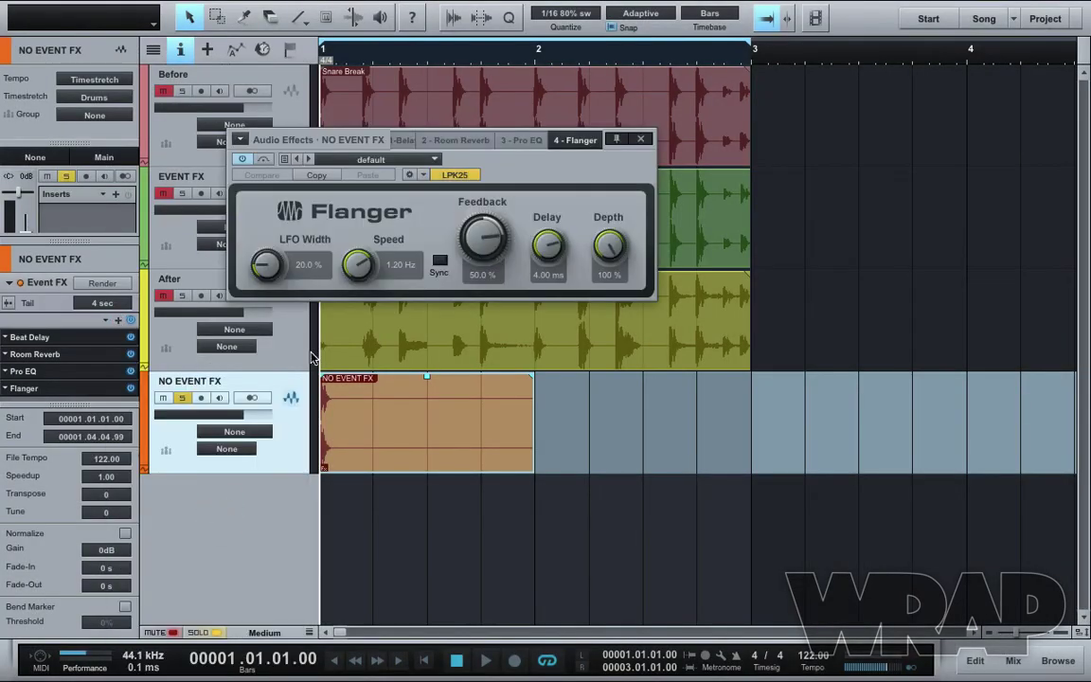
{"action": "left_click", "coordinate": [339, 159]}
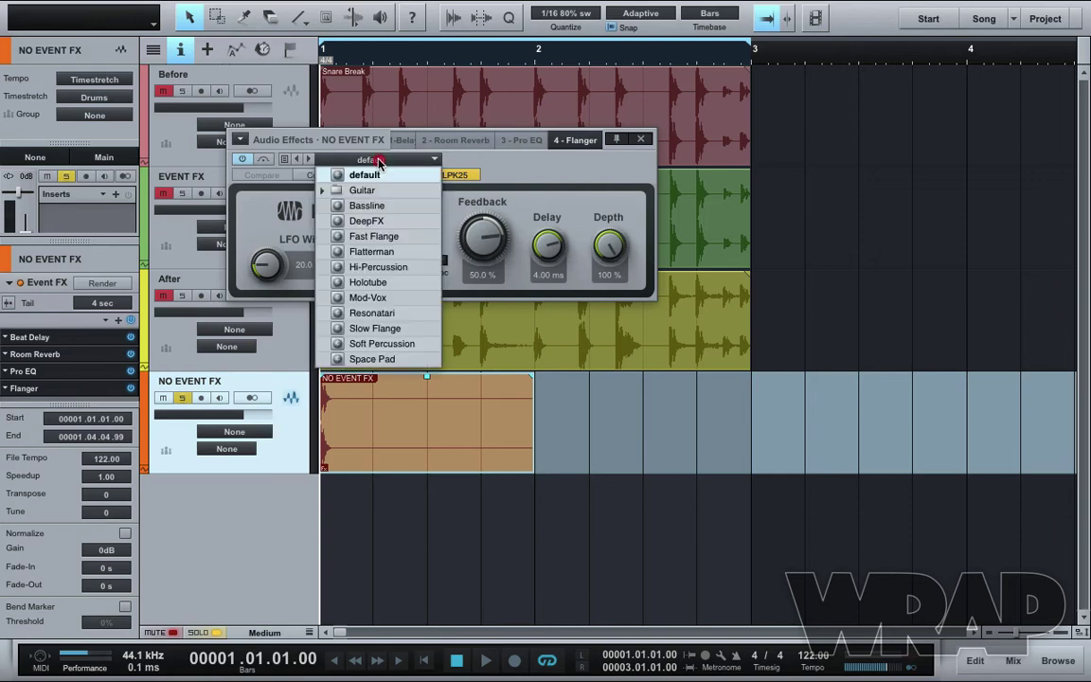
{"action": "left_click", "coordinate": [389, 253]}
{"action": "left_click", "coordinate": [641, 139]}
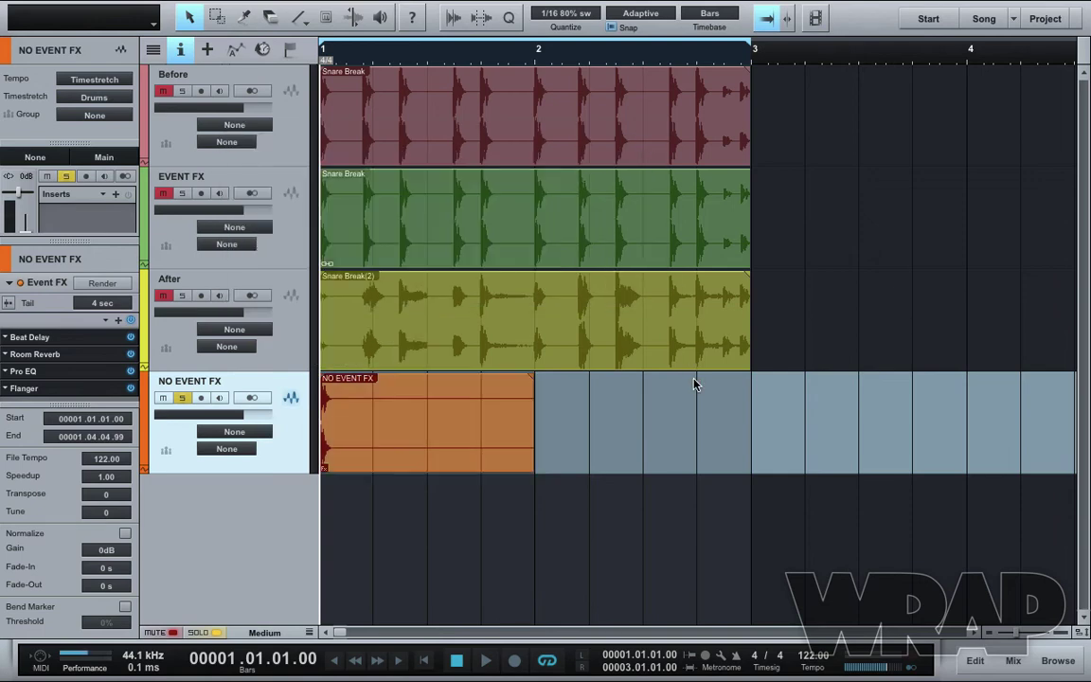
{"action": "key", "text": "space"}
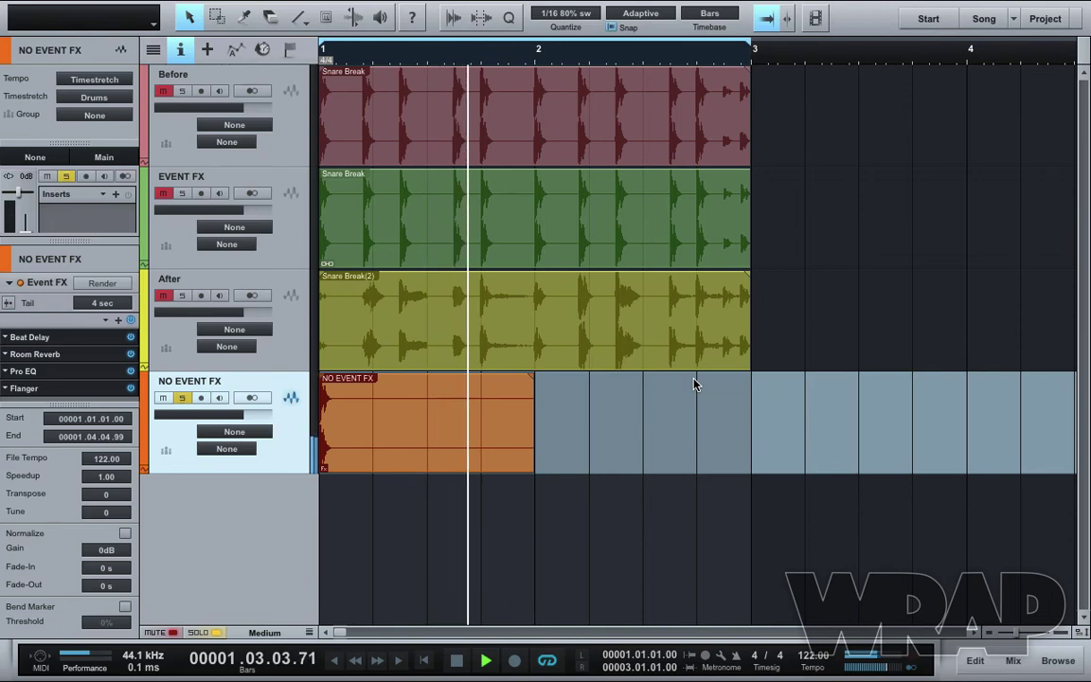
{"action": "key", "text": "space"}
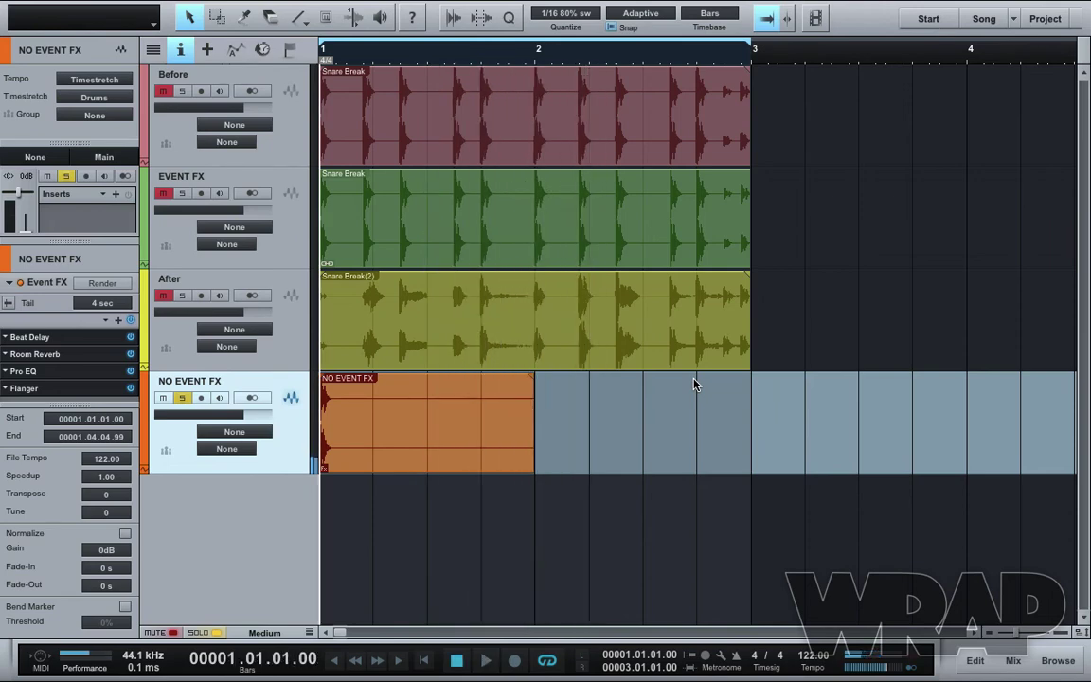
{"action": "left_click", "coordinate": [102, 283]}
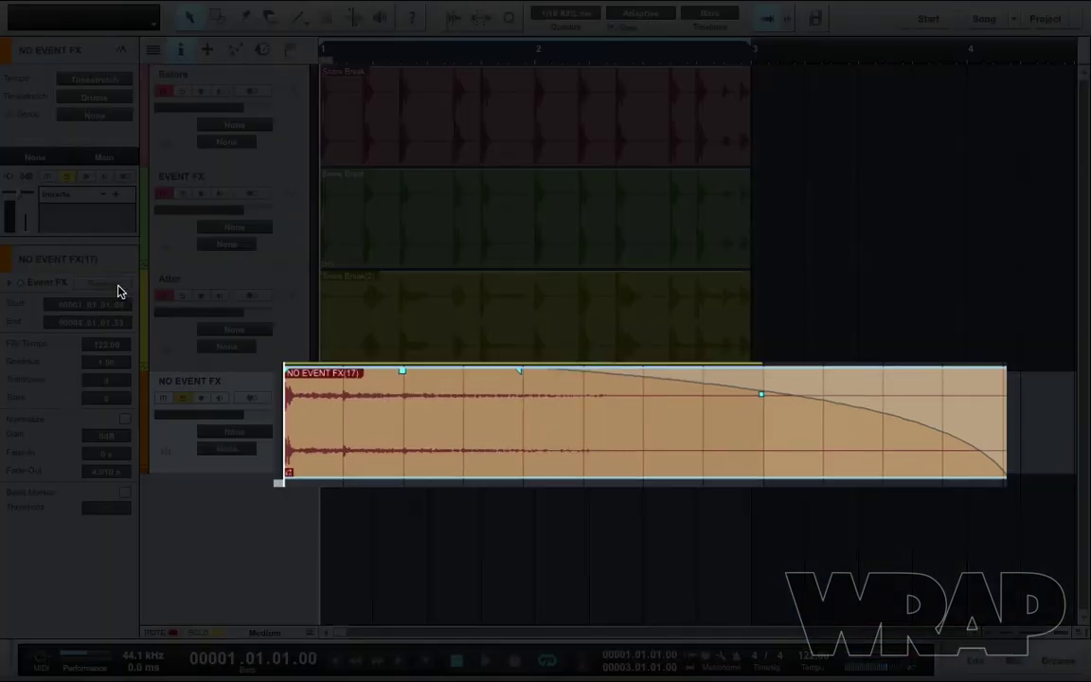
{"action": "key", "text": "space"}
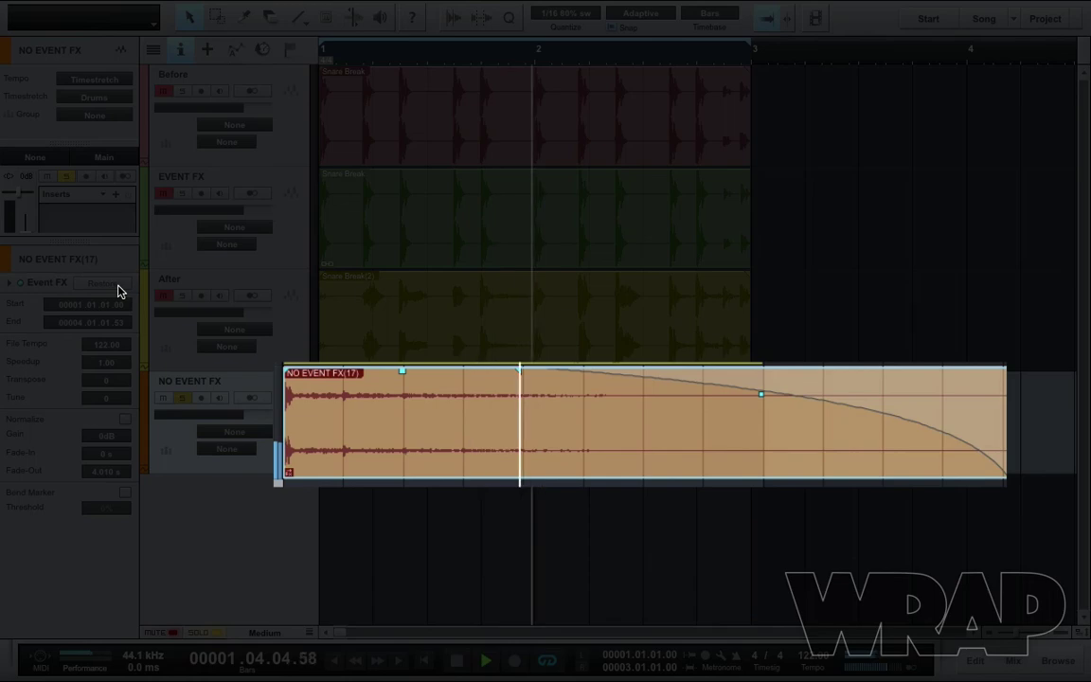
{"action": "key", "text": "space"}
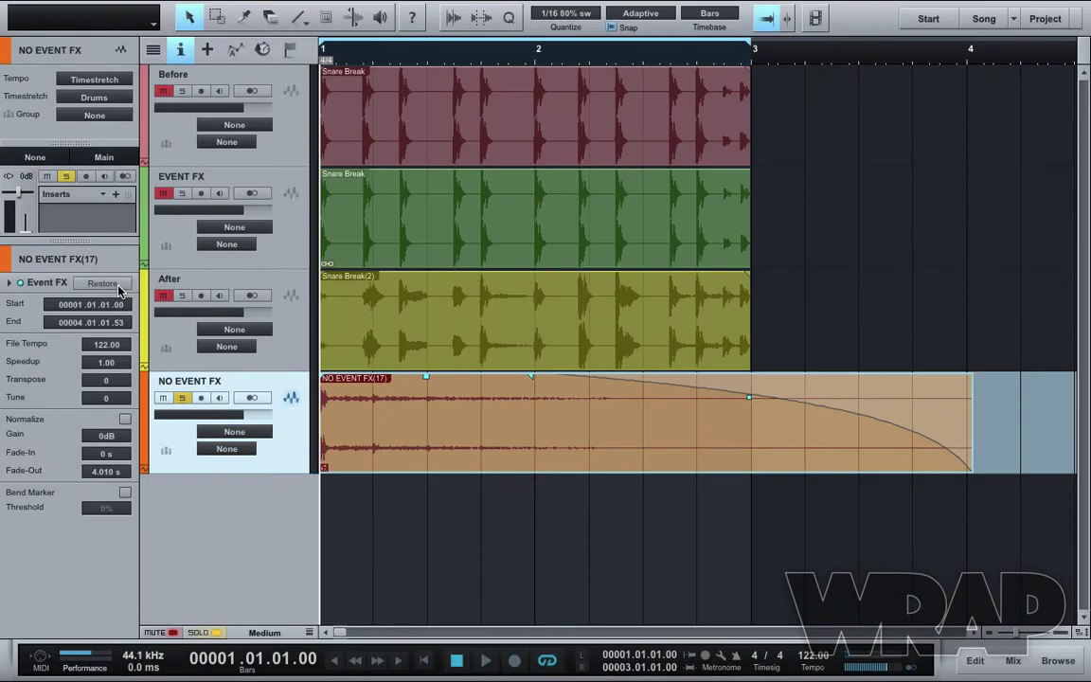
{"action": "left_click", "coordinate": [118, 287]}
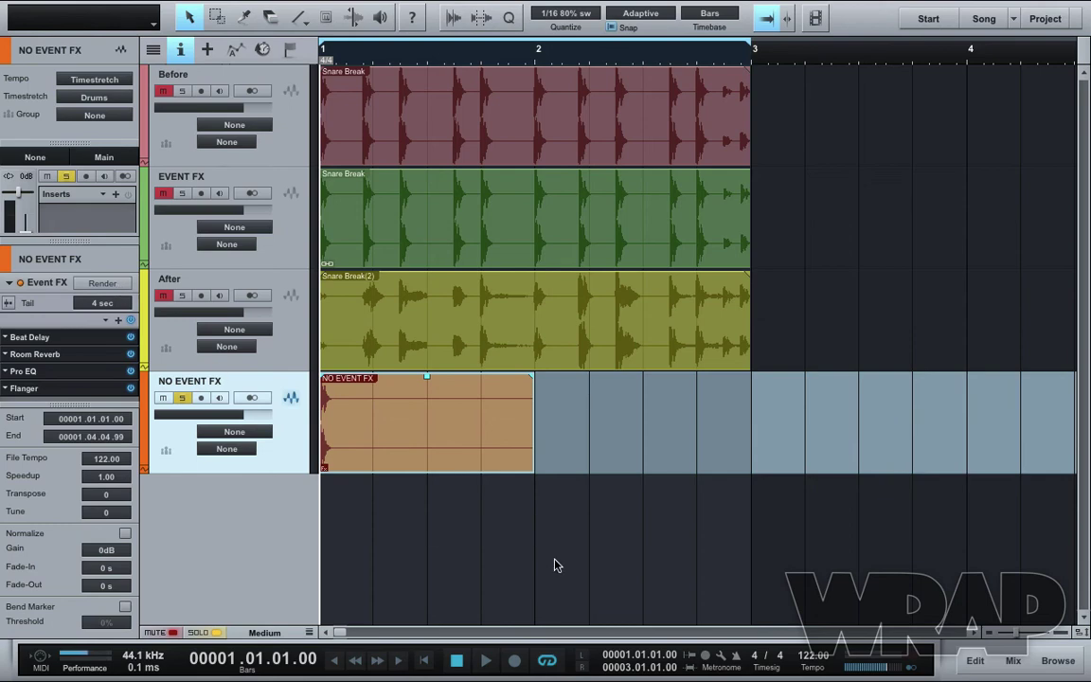
Step: Remove all four effects from the snare event's Event FX chain and disable Event FX
{"action": "left_click", "coordinate": [480, 461]}
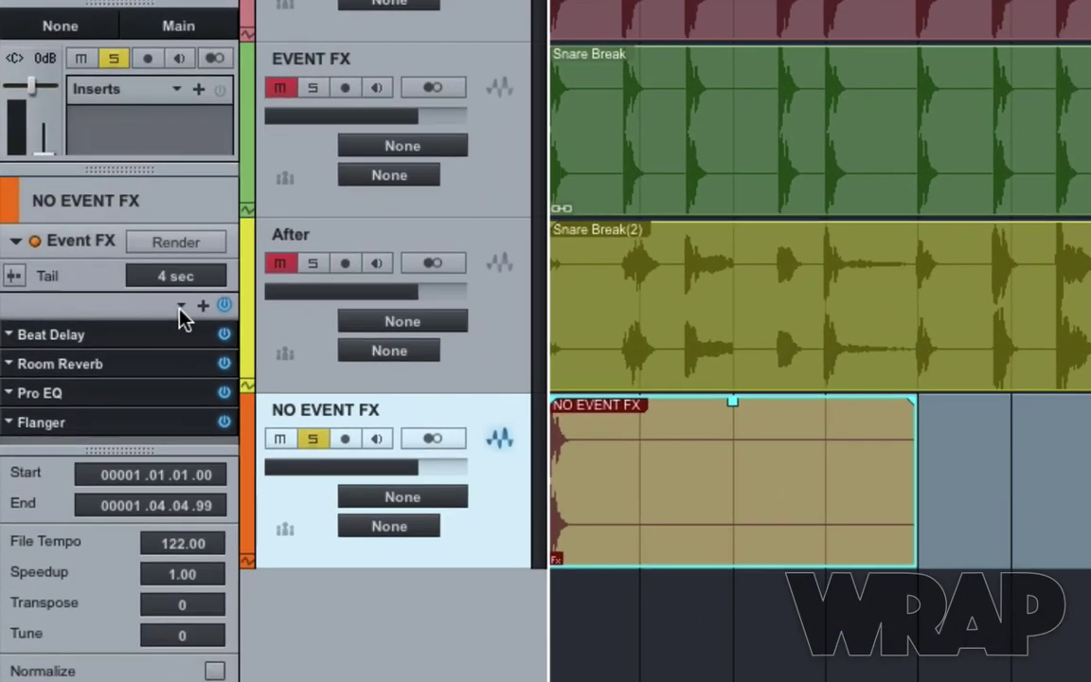
{"action": "left_click", "coordinate": [181, 307]}
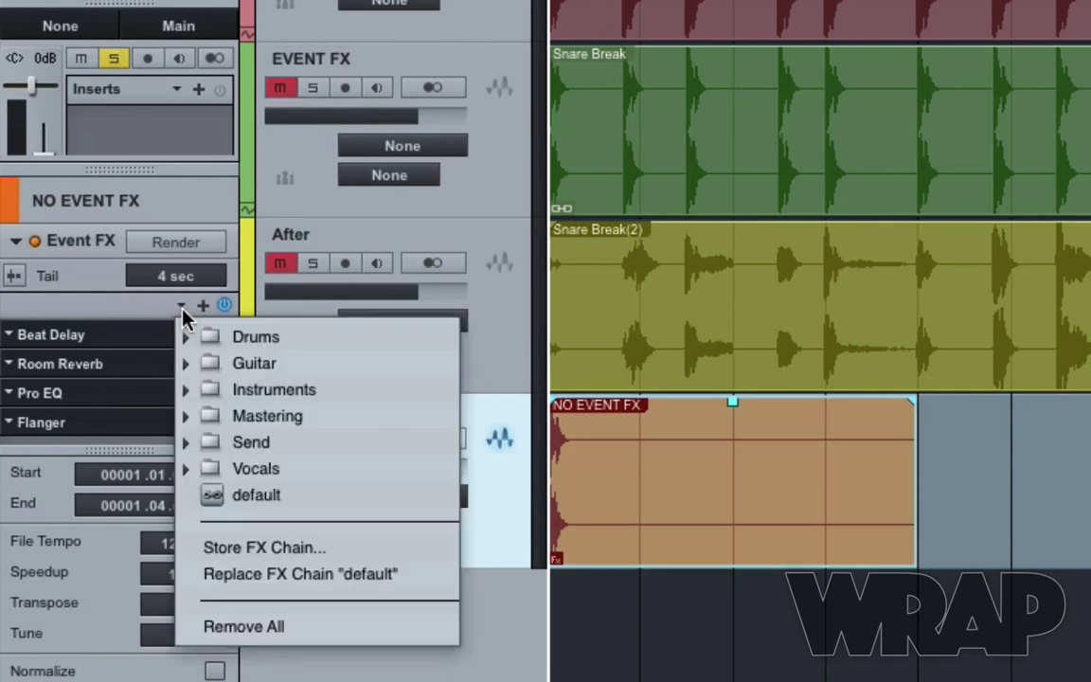
{"action": "left_click", "coordinate": [292, 632]}
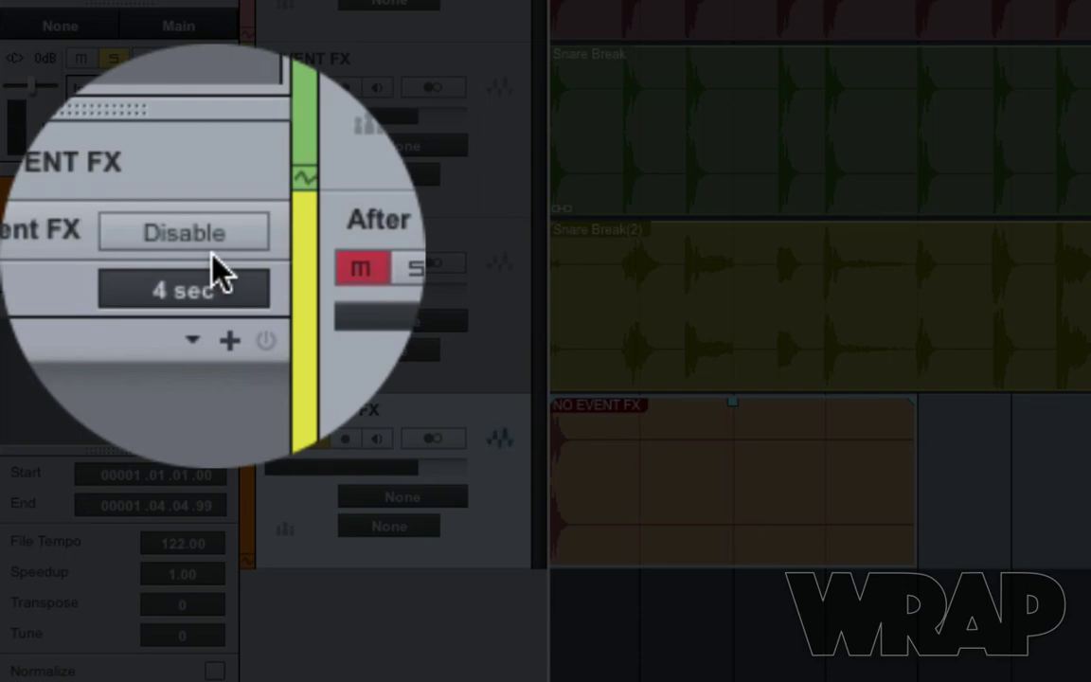
{"action": "left_click", "coordinate": [212, 254]}
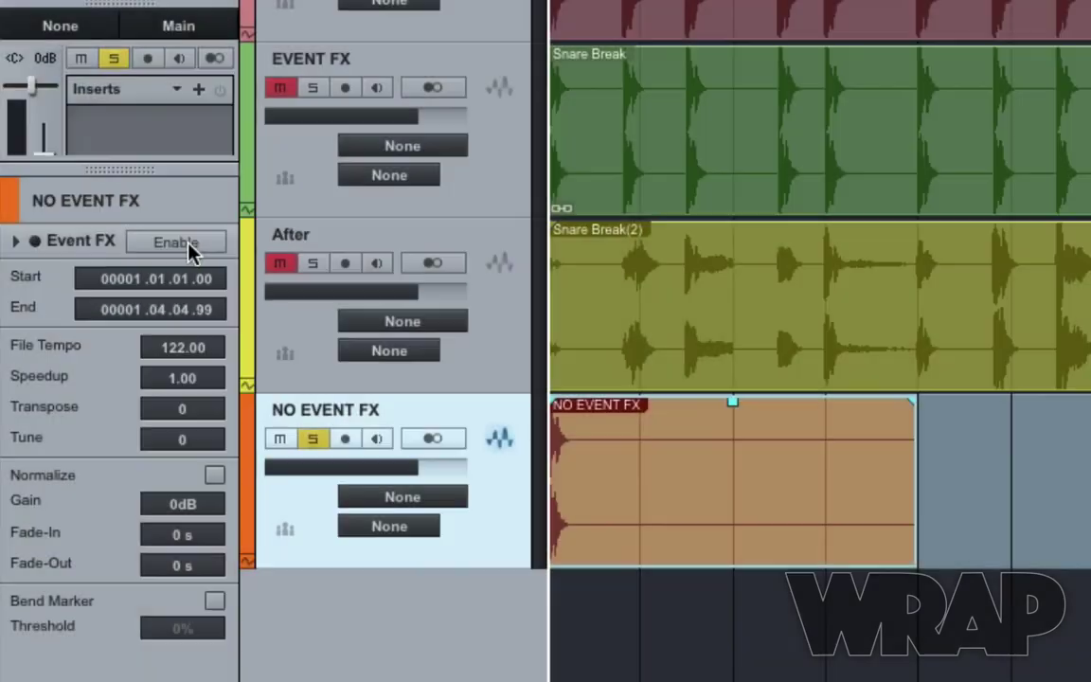